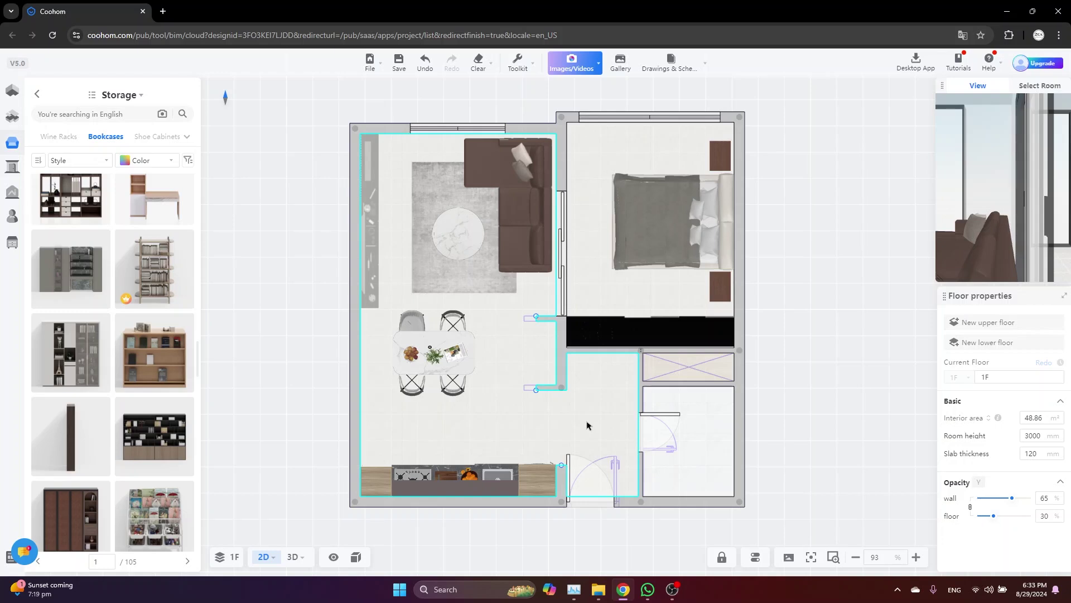
Open the Closet design tool and show the multi-row bottom units under Cabinet for Sliding Door.
scroll(594, 421, up, 5)
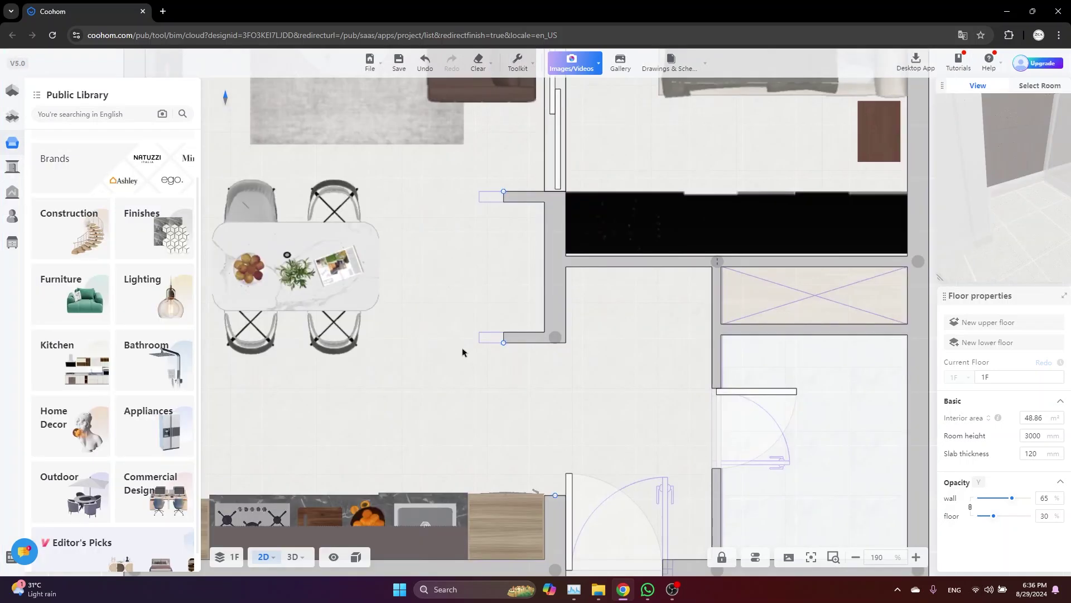
click(296, 268)
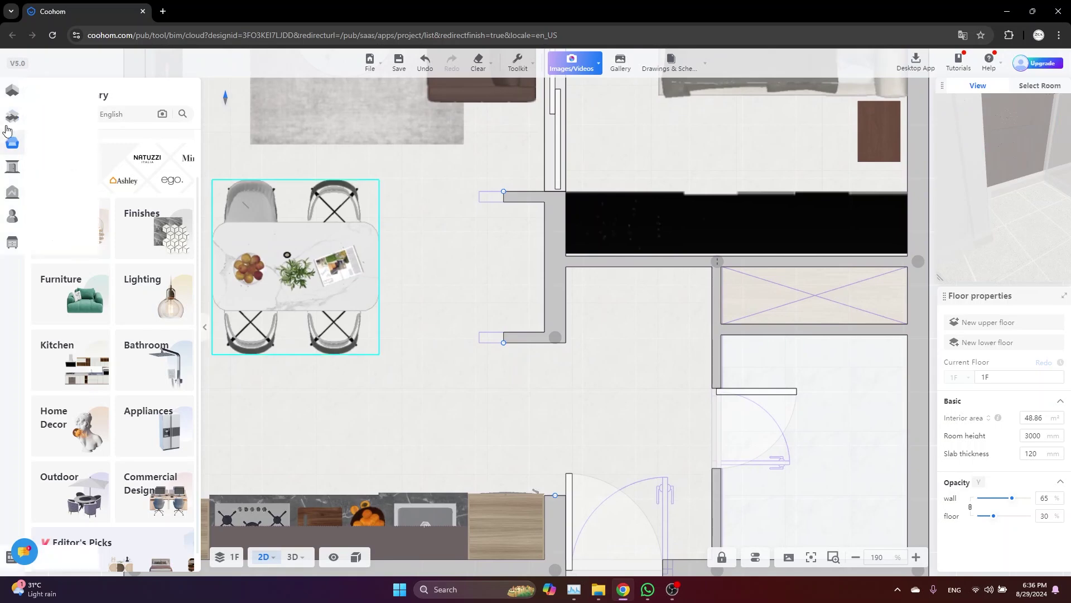
click(13, 246)
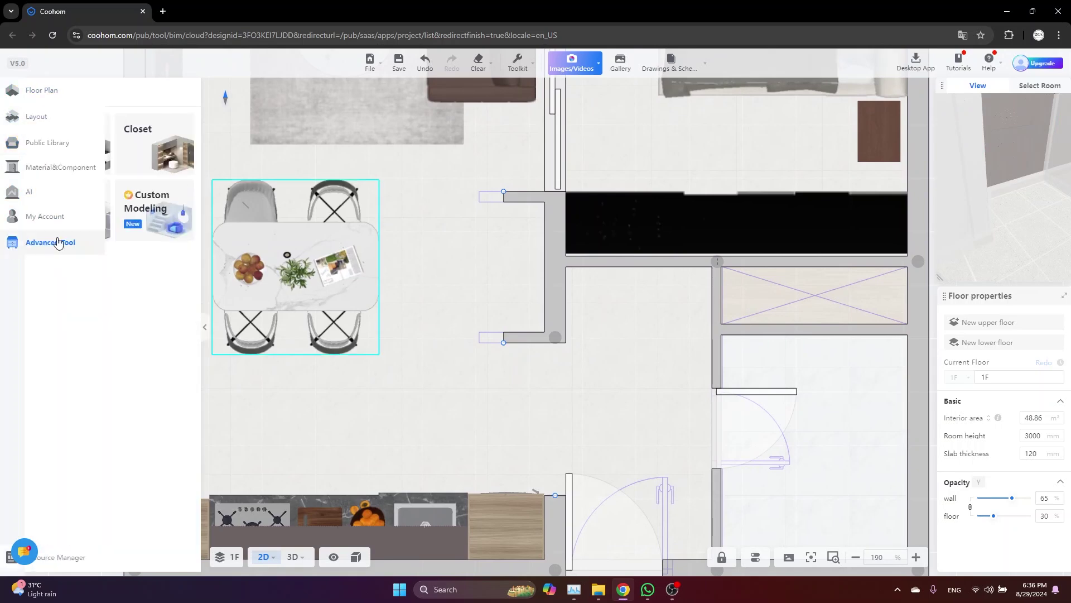
click(161, 152)
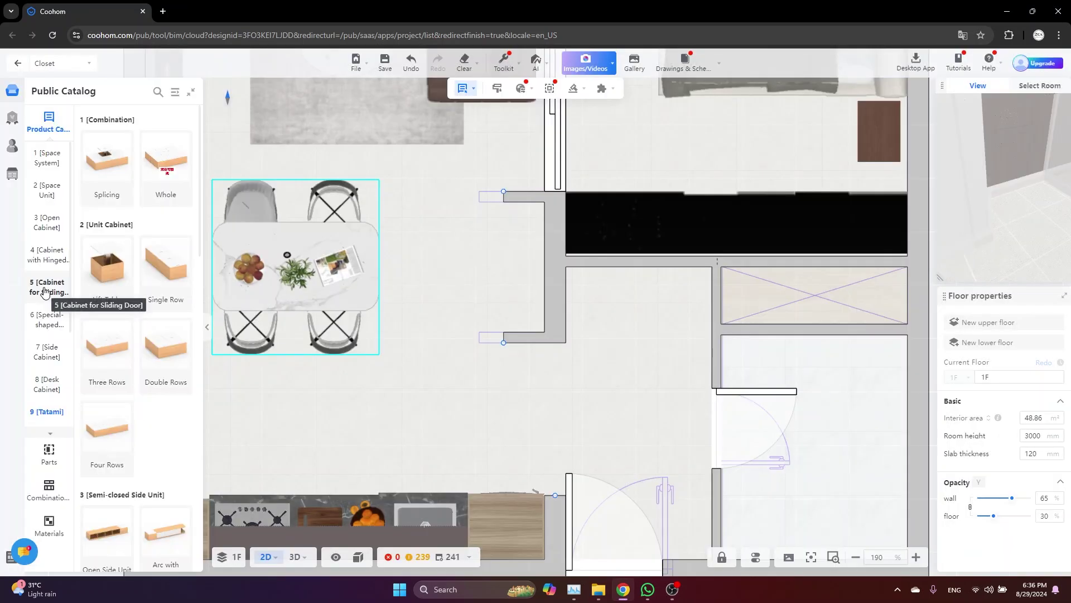
click(45, 290)
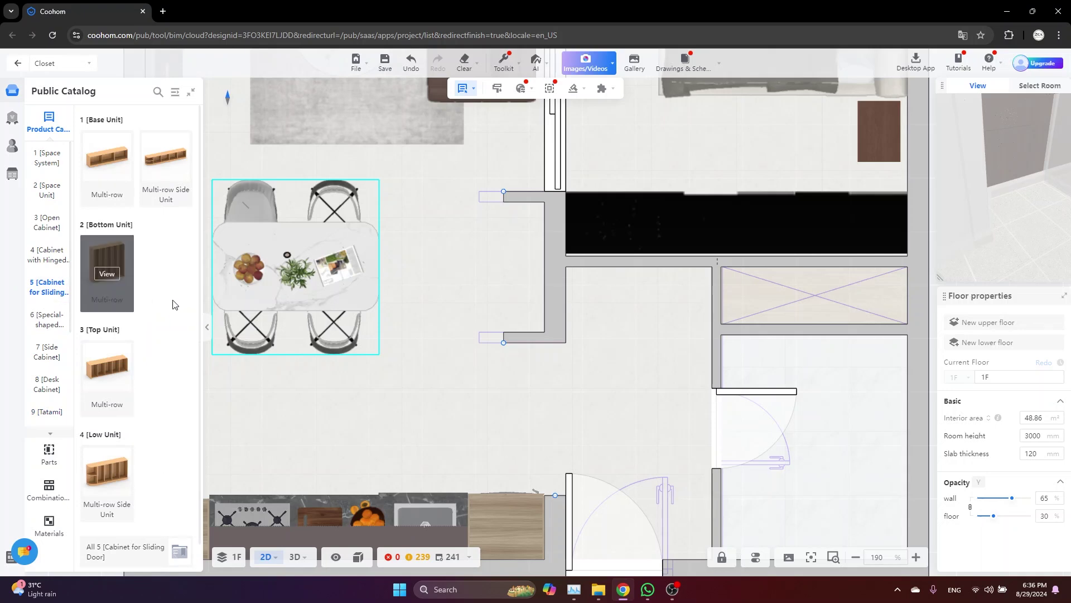
click(105, 253)
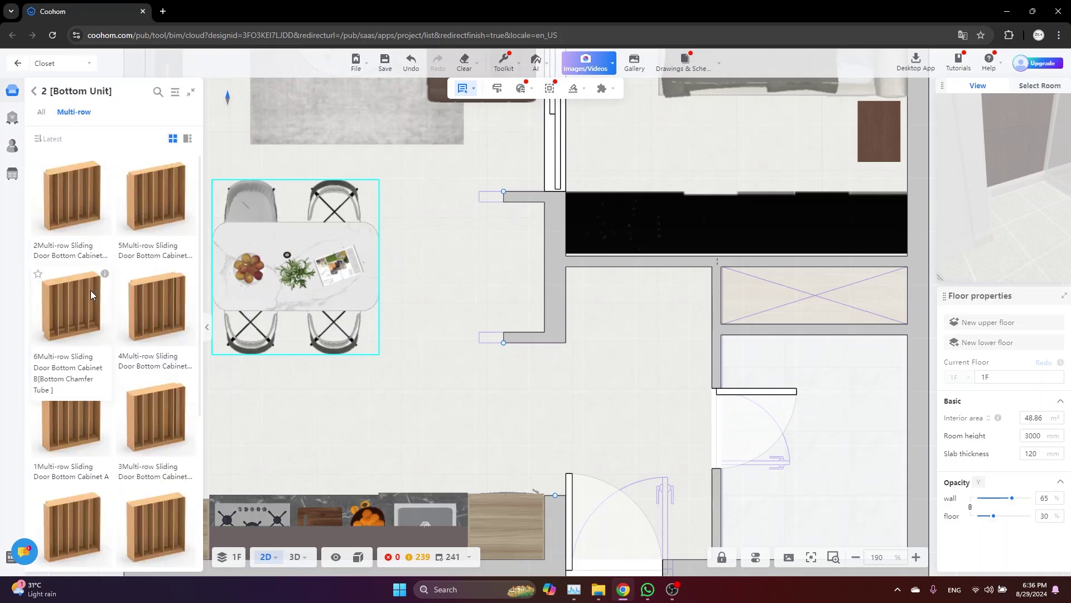
Place 1Multi-row Sliding Door Bottom Cabinet A in the entrance hall niche and stretch it to the full 1367.5 mm niche width.
click(82, 428)
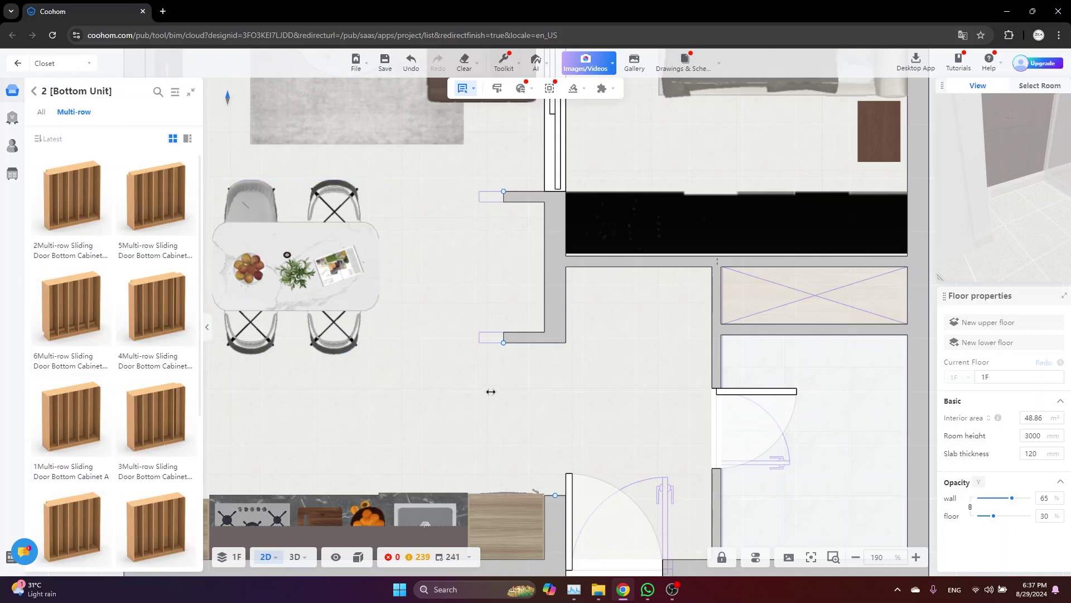
click(530, 393)
drag(570, 346, 635, 269)
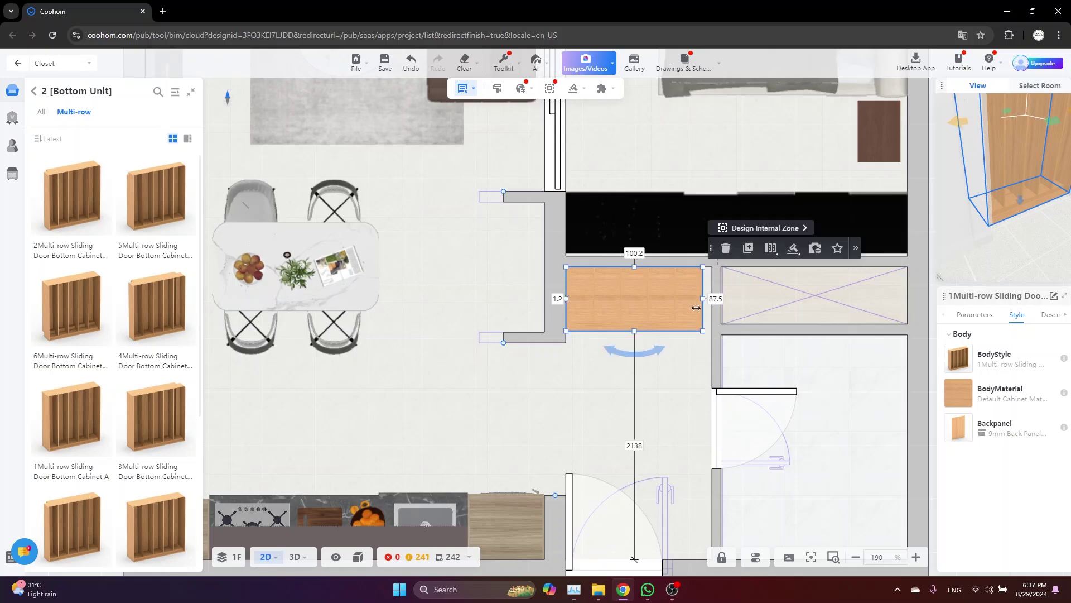
drag(701, 299, 712, 300)
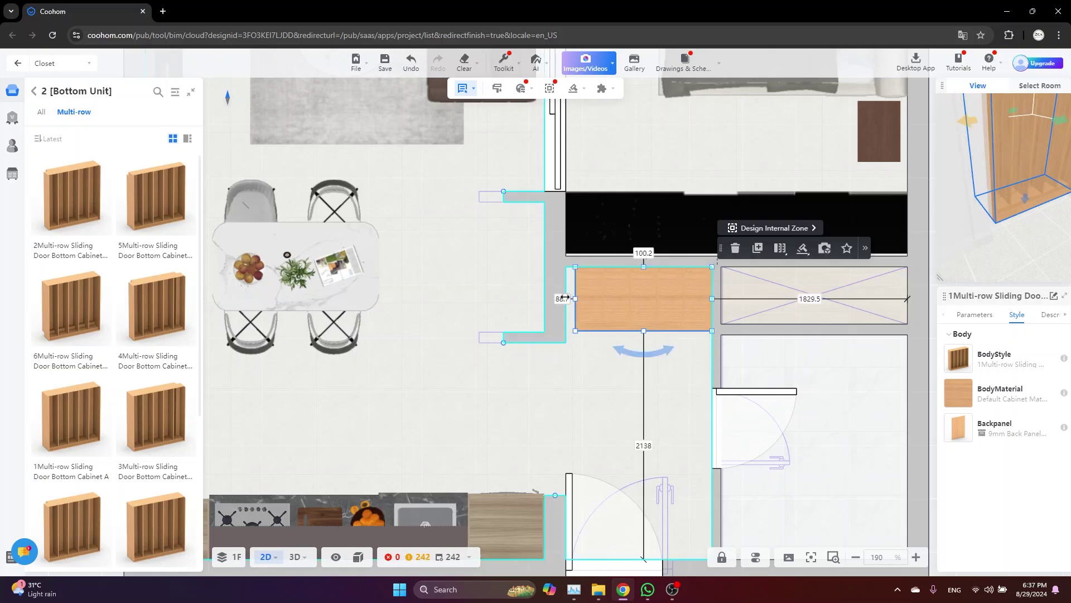
Show the sliding door bottom cabinet in the 3D view and set its height to 2000 mm.
click(295, 557)
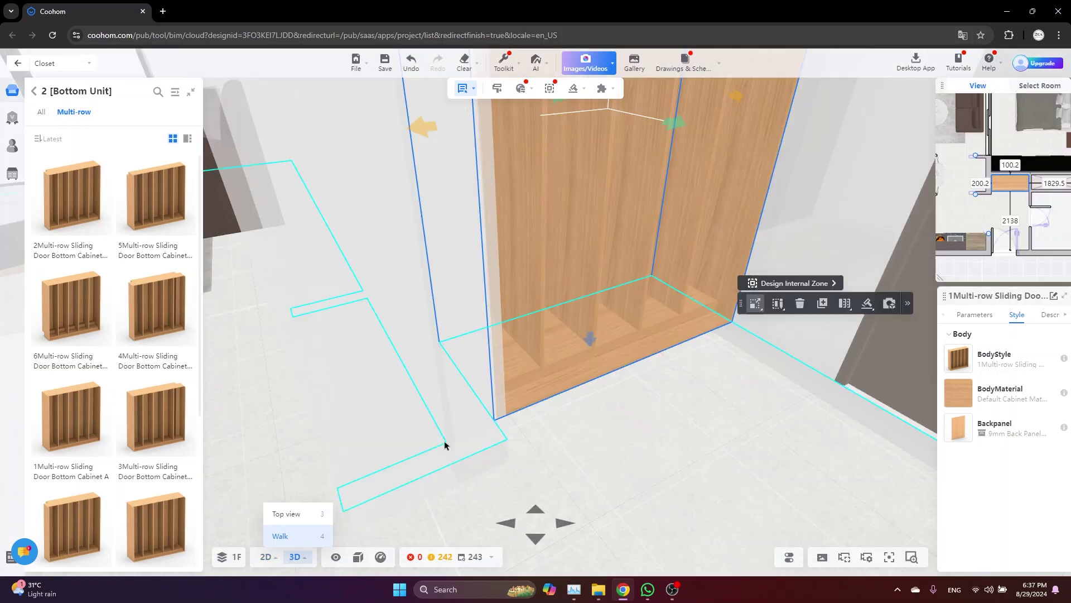
scroll(586, 385, down, 2)
scroll(591, 352, down, 2)
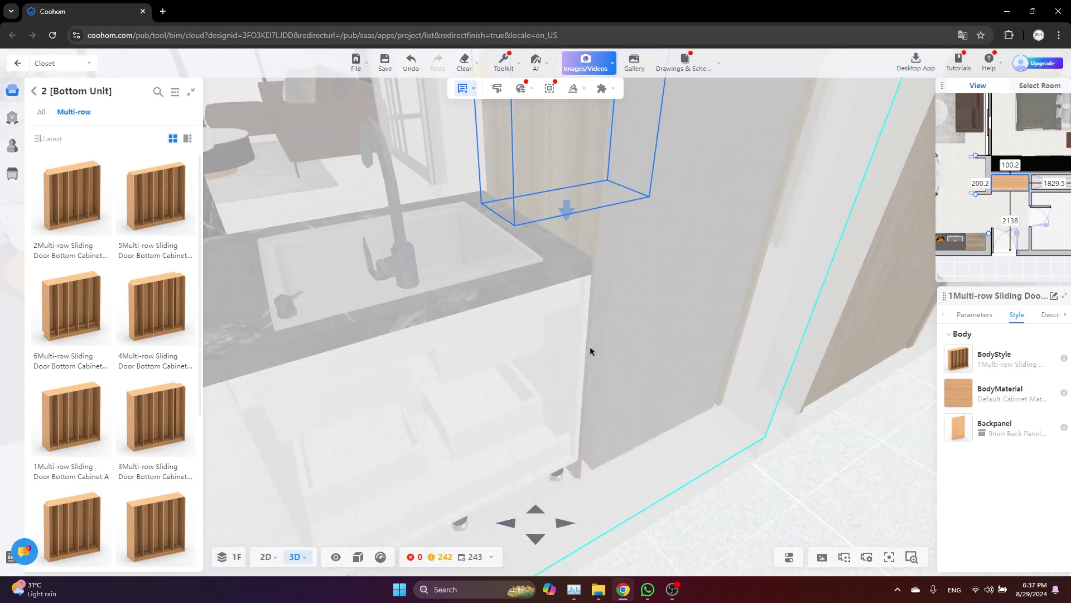
drag(601, 418, 601, 471)
key(3)
click(594, 383)
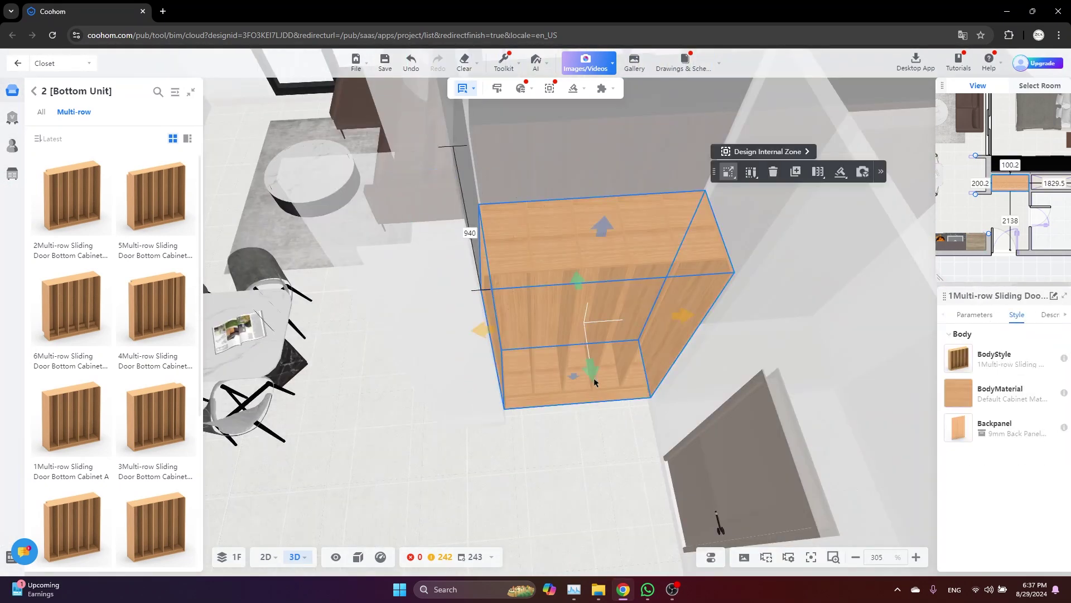
click(984, 315)
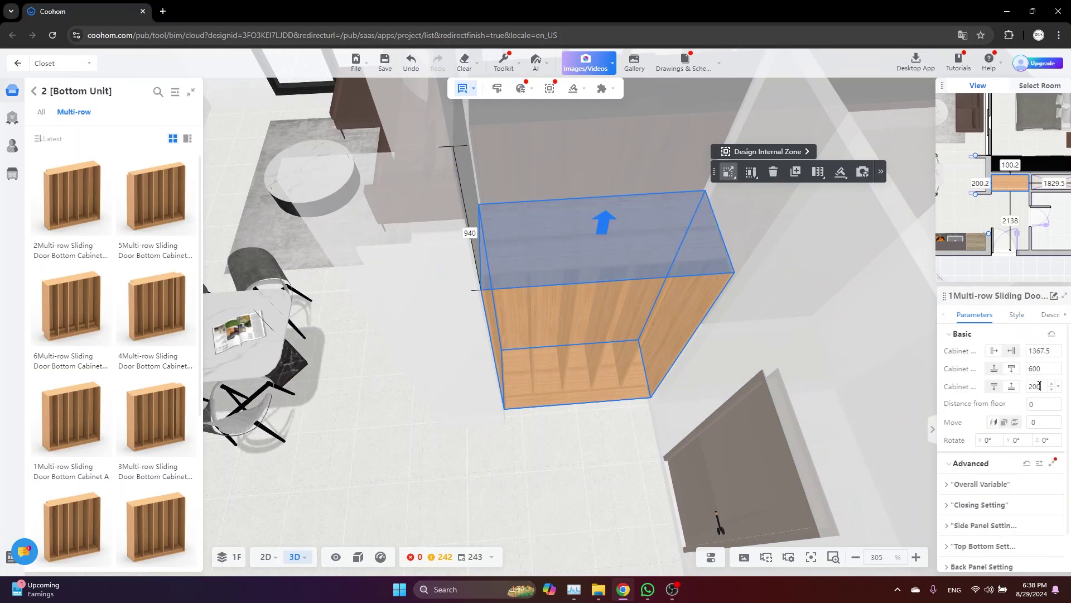
key(Return)
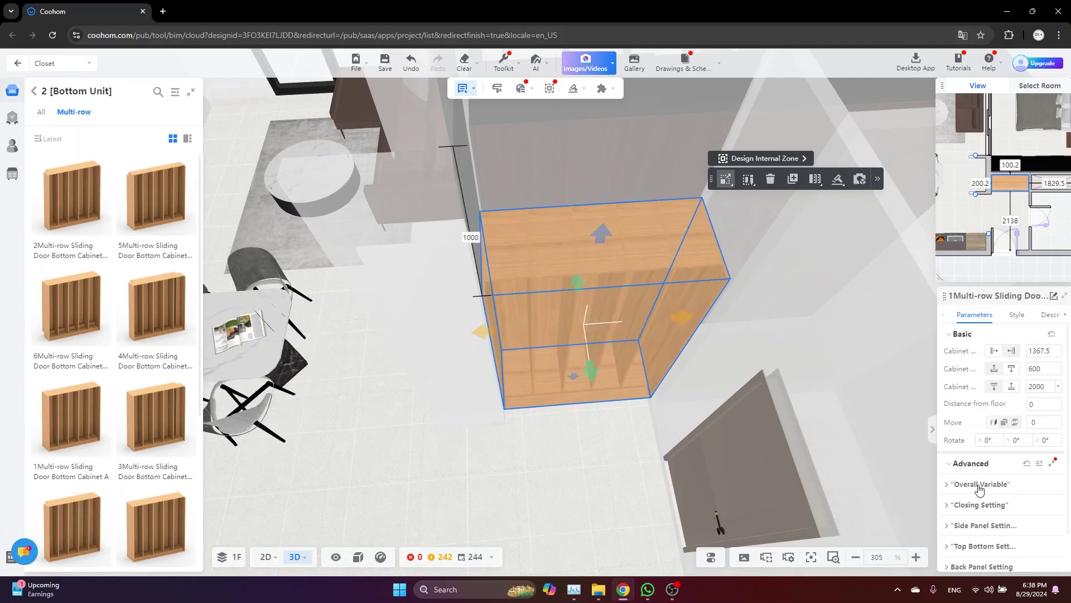
Set the bottom cabinet's interval number to 2.
click(979, 485)
scroll(981, 488, down, 1)
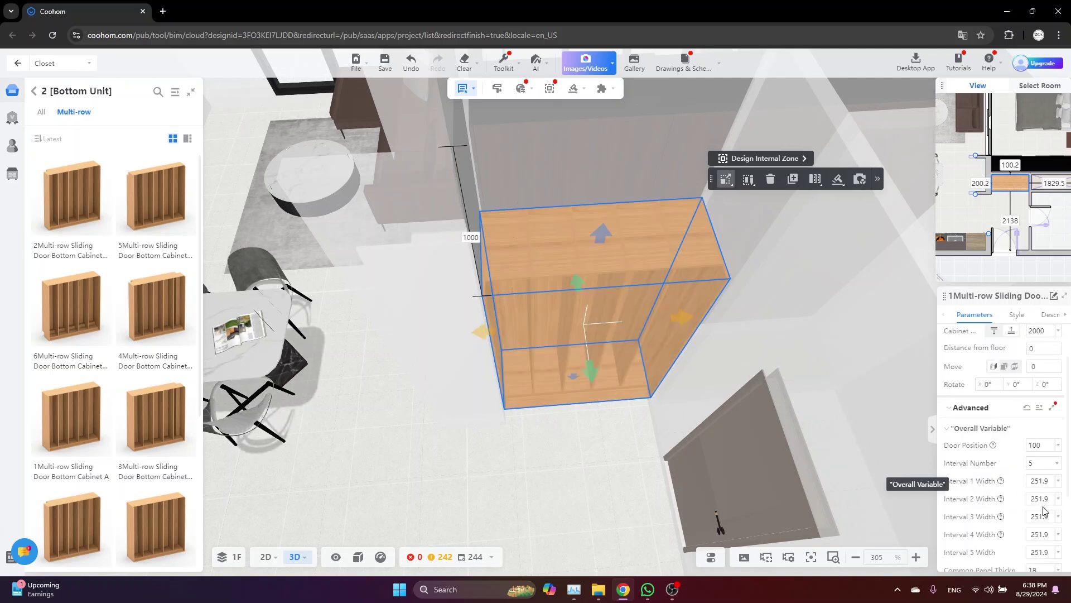
click(1058, 466)
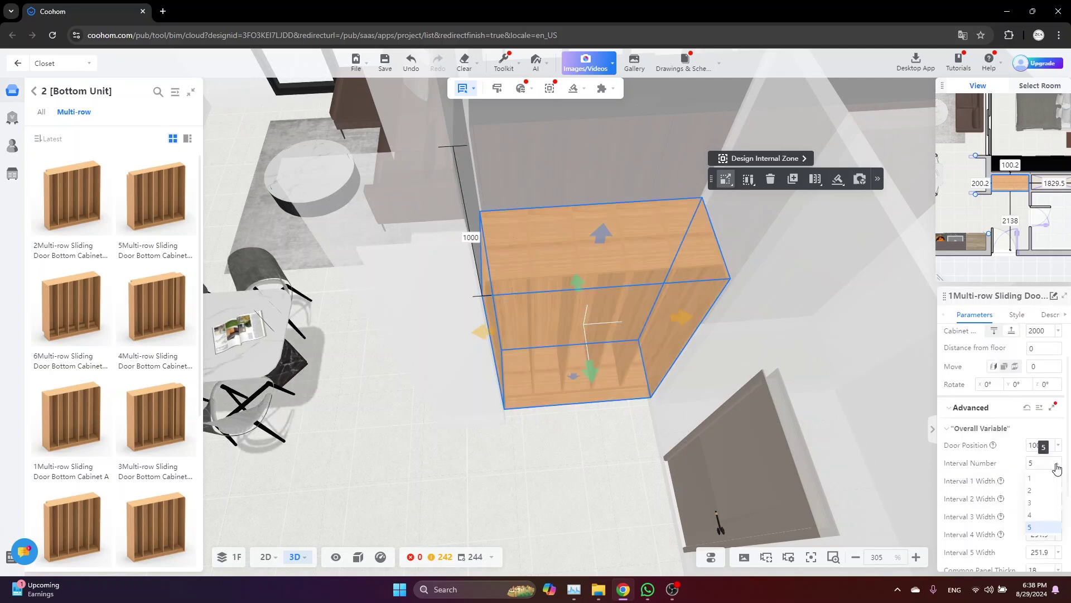
click(1037, 493)
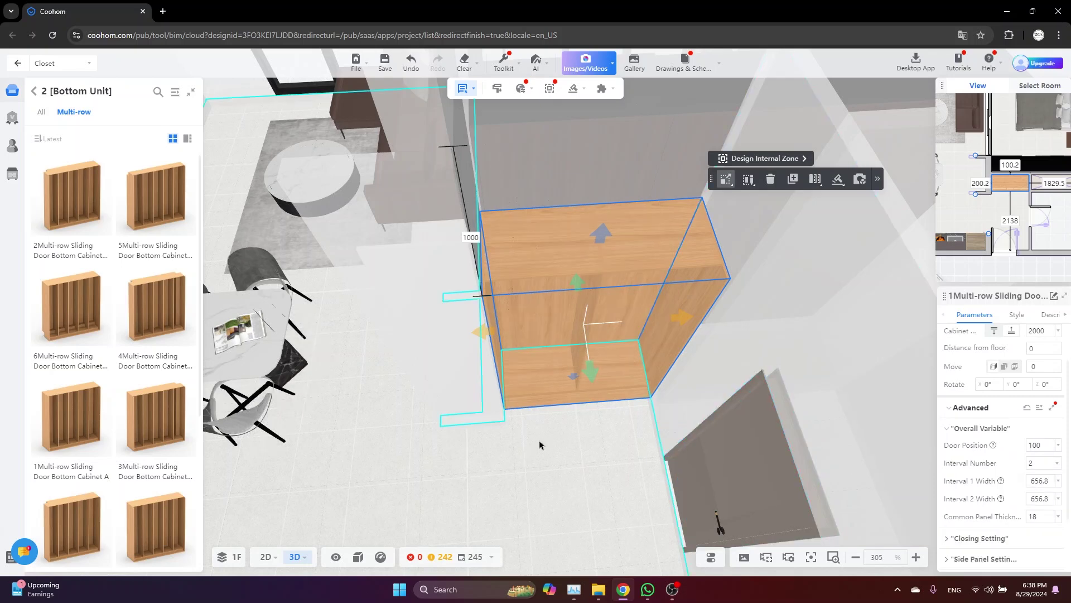
scroll(531, 476, down, 1)
scroll(531, 478, up, 1)
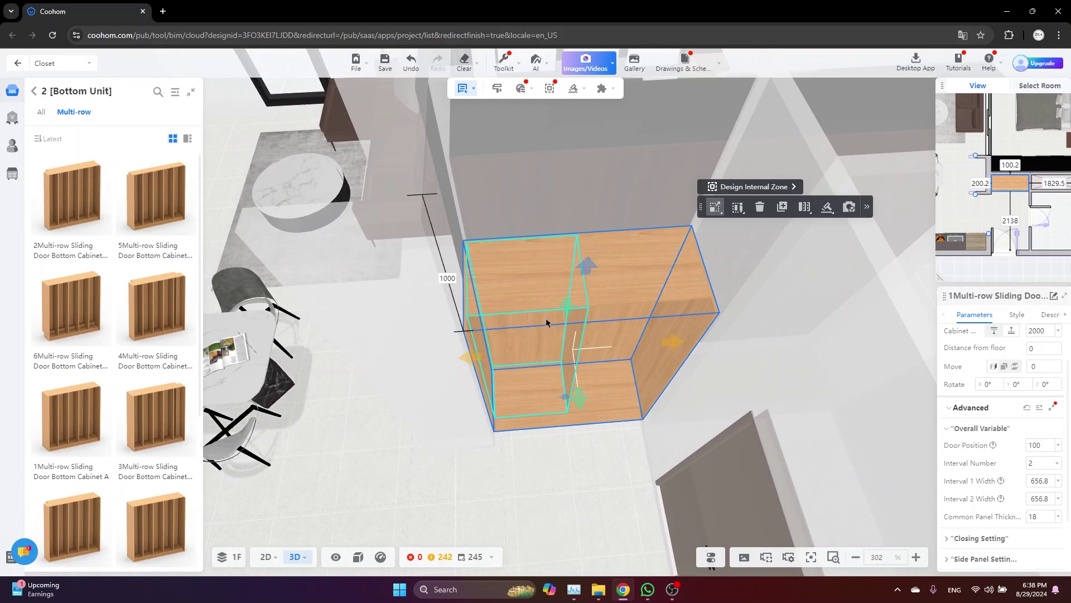
scroll(522, 340, down, 1)
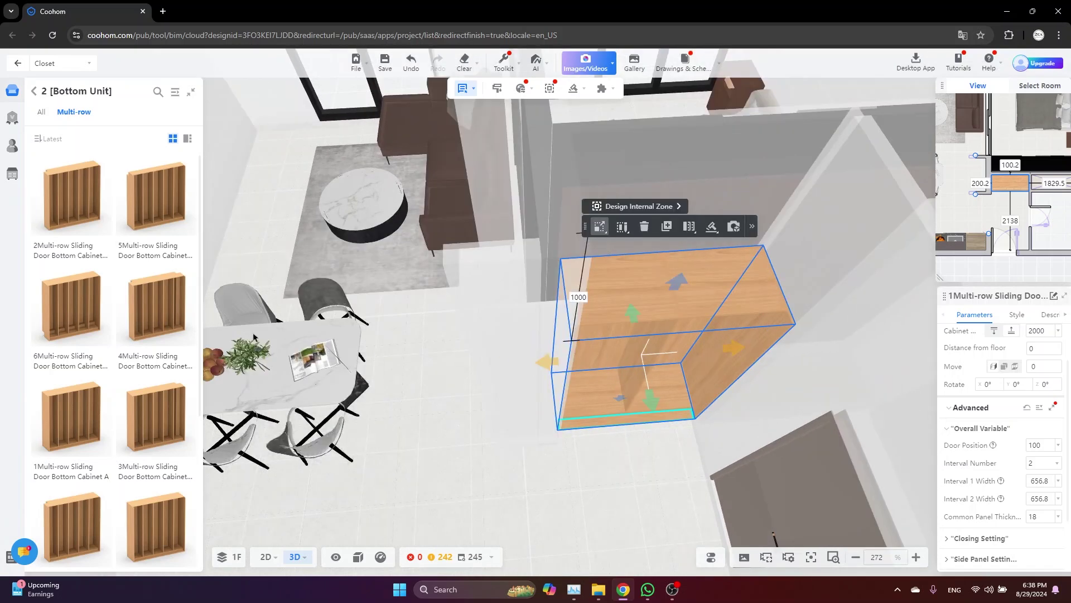
Add a 1Multi-door Wall UnitB from the hinged-door cabinets to the 2D plan, in front of the hall niche.
click(35, 93)
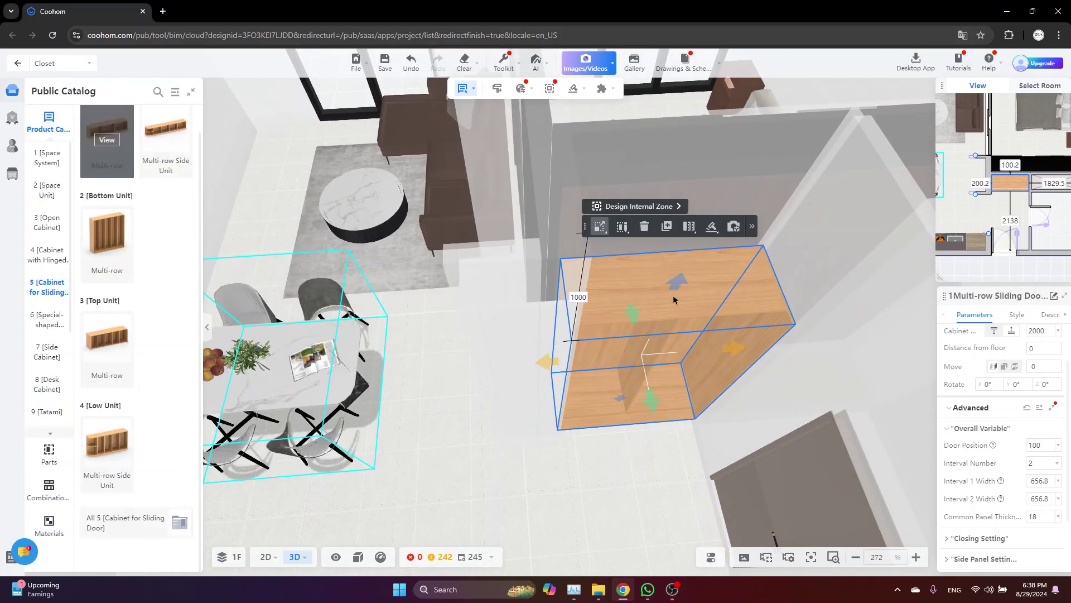
click(51, 262)
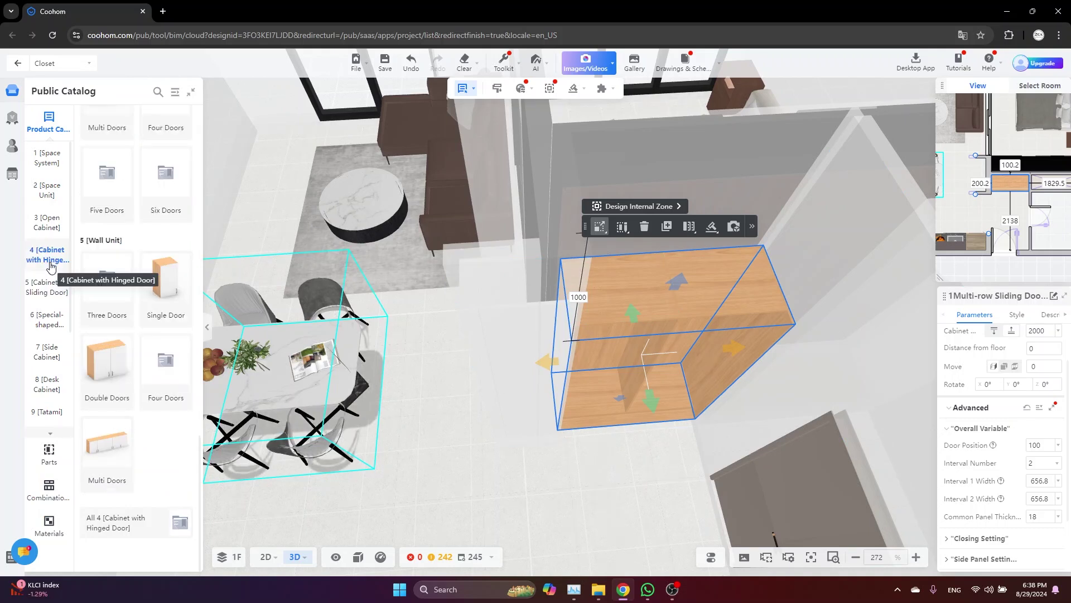
click(112, 426)
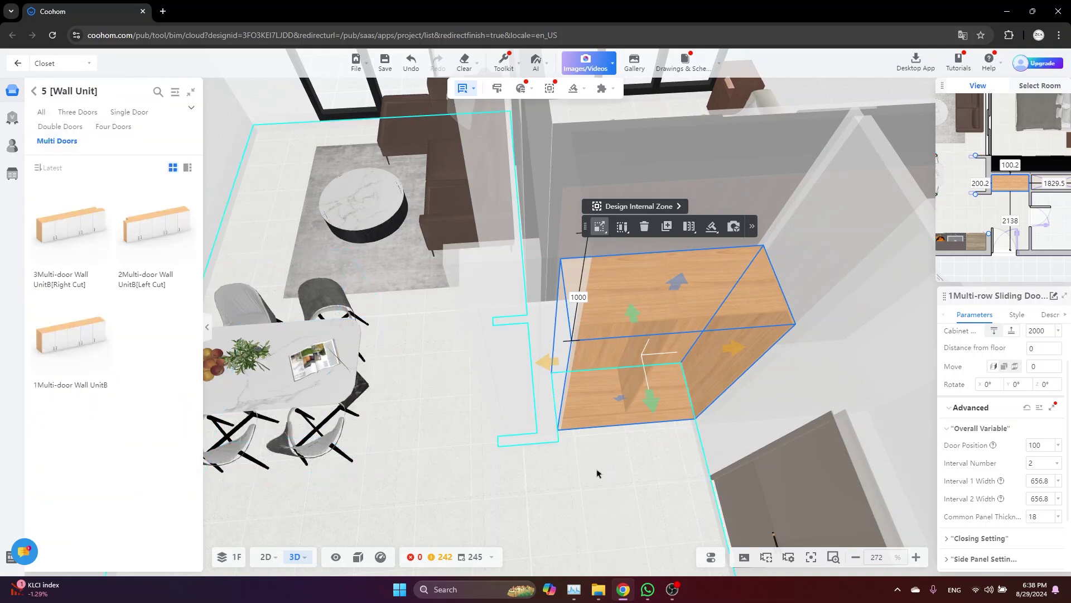
mouse_move(267, 559)
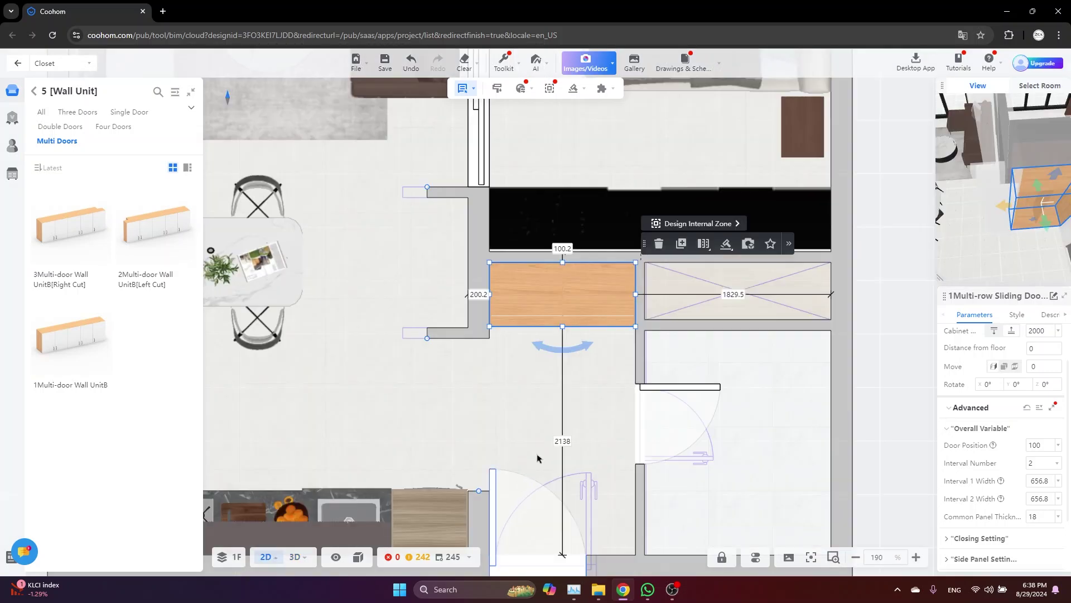
drag(444, 392, 510, 394)
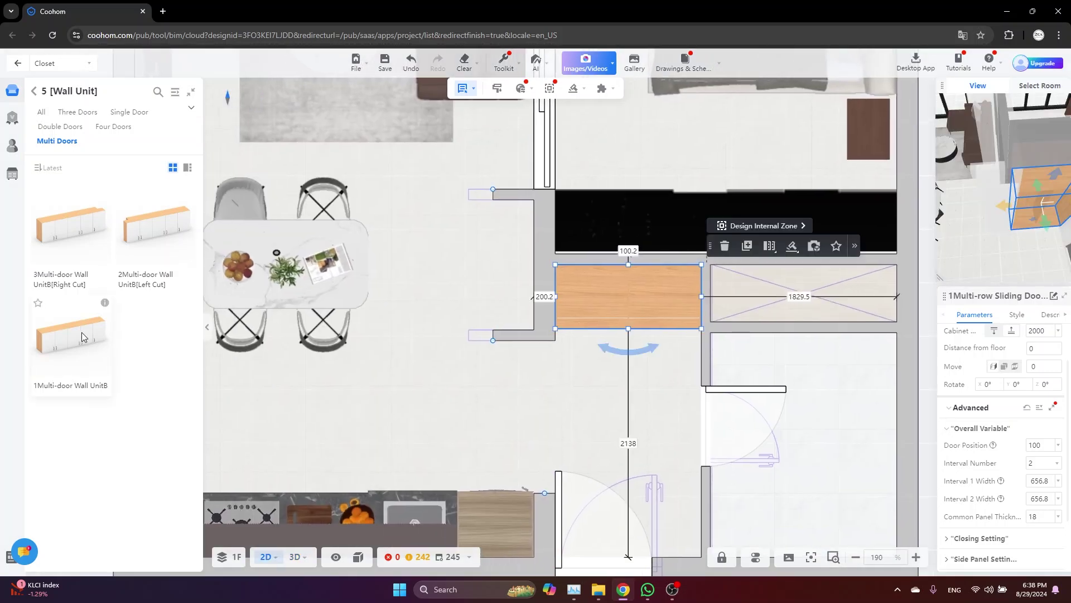
click(514, 426)
click(506, 408)
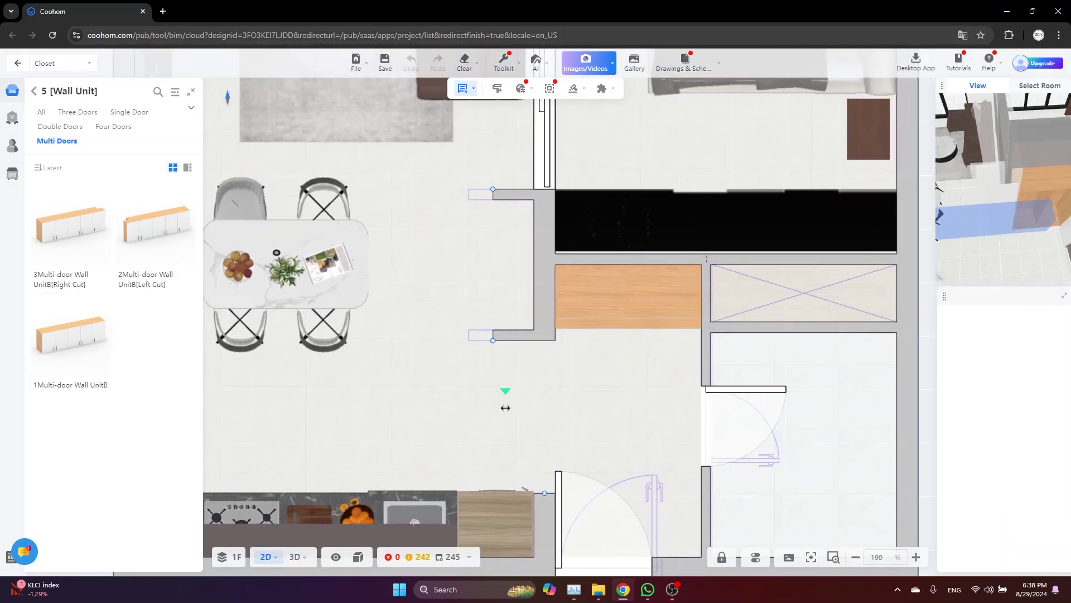
click(506, 408)
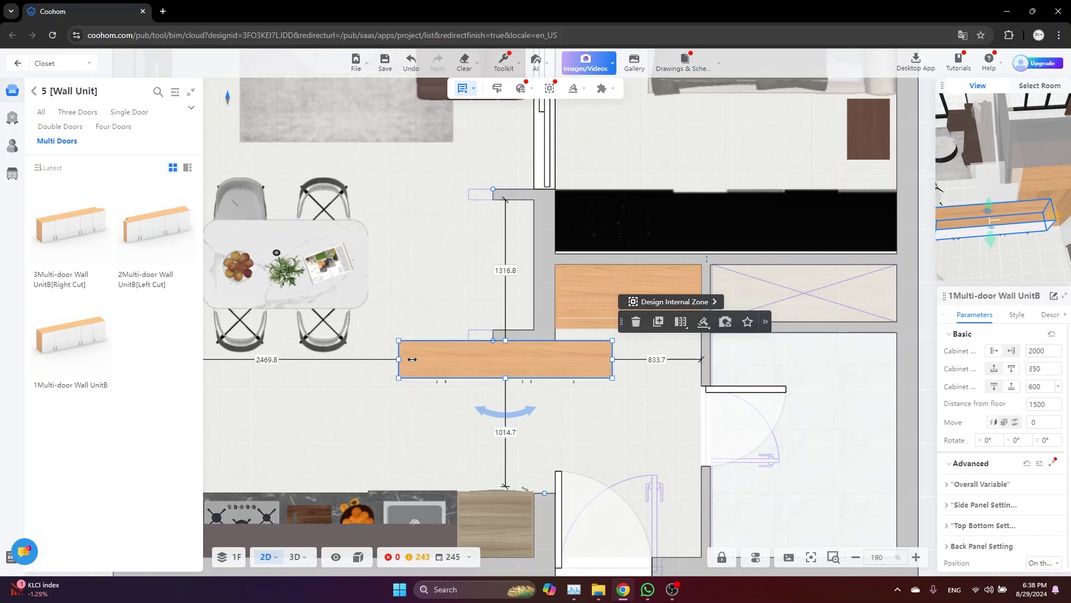
Move the wall unit into the hall niche over the bottom cabinet and fit it to 1367.5 mm wide and 600 mm deep.
drag(519, 362, 651, 373)
drag(340, 295, 522, 301)
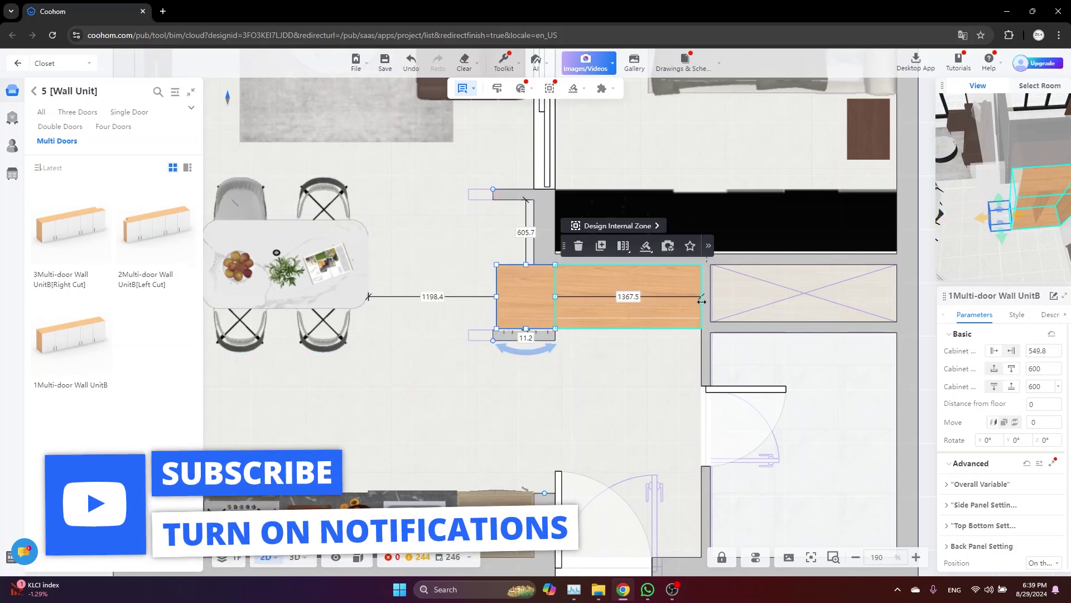
click(600, 296)
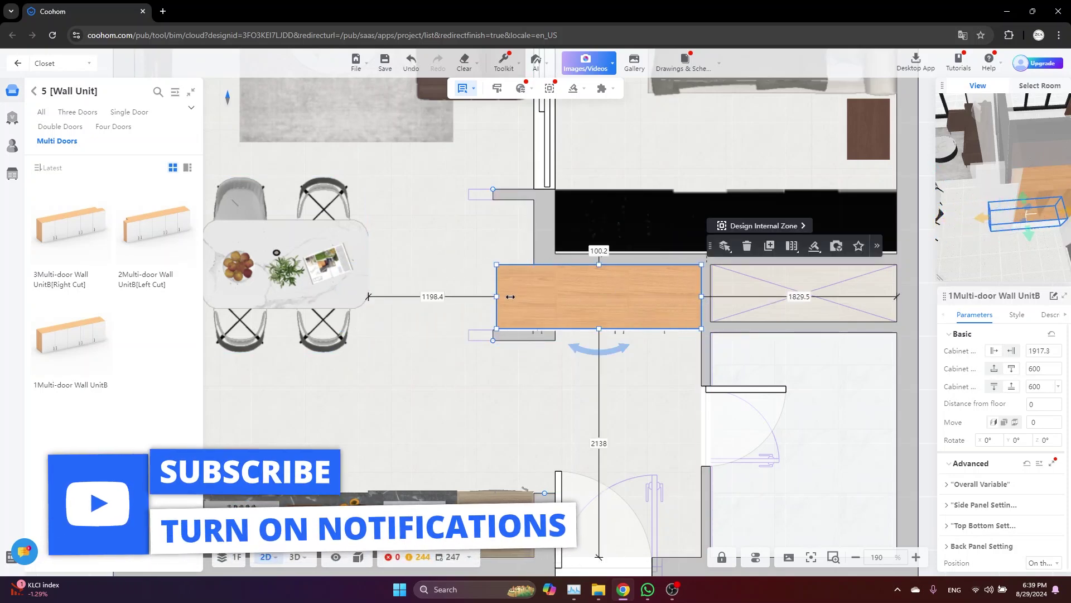
In the 3D view, set the wall unit's distance from floor to 2000 mm and its height to 500 mm.
click(294, 557)
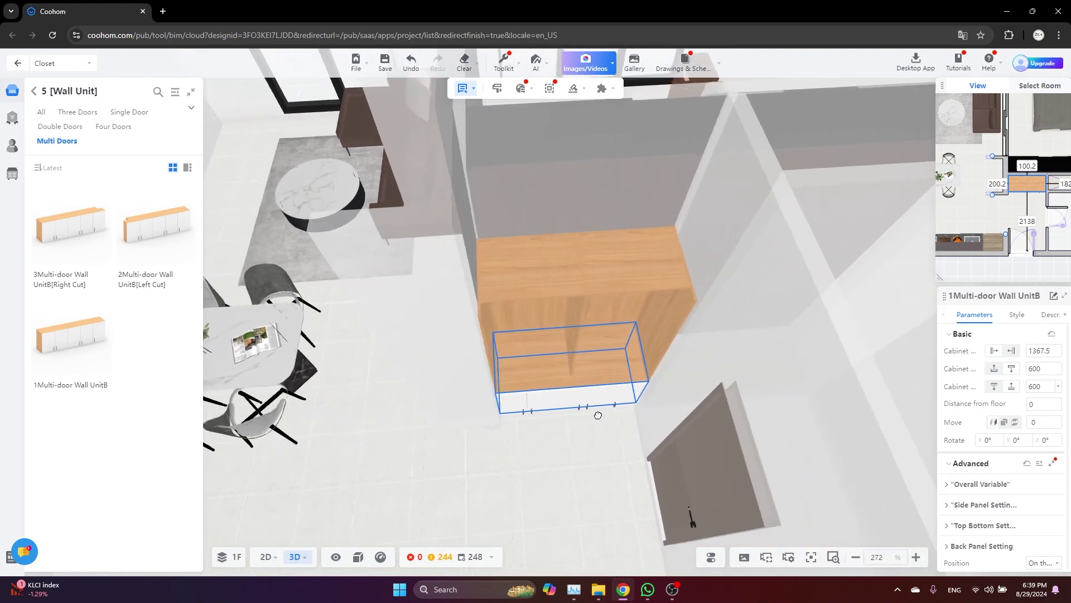
click(1031, 404)
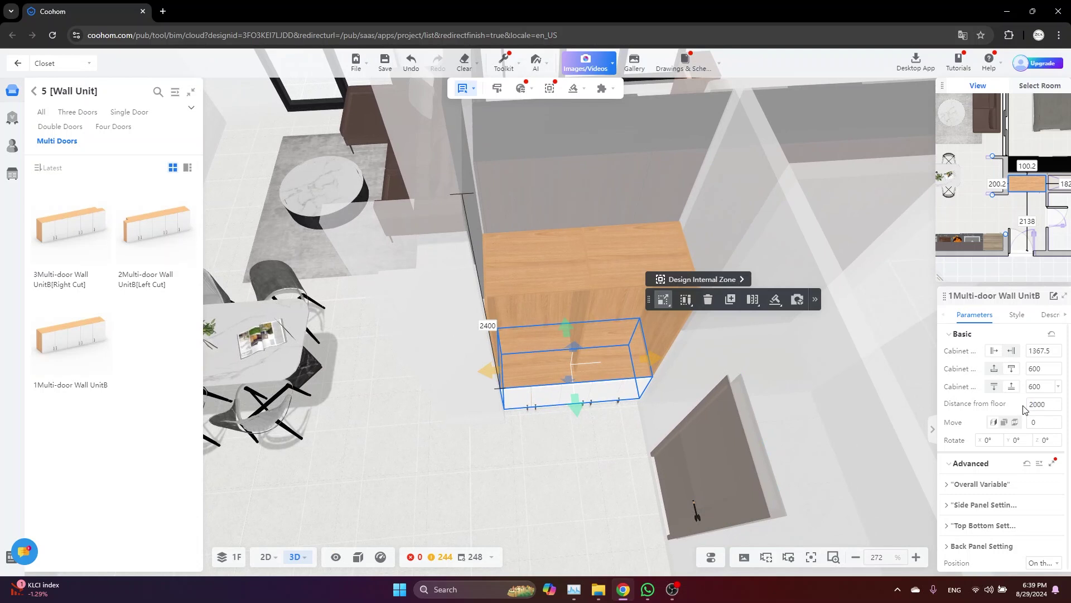
text(2000)
key(Return)
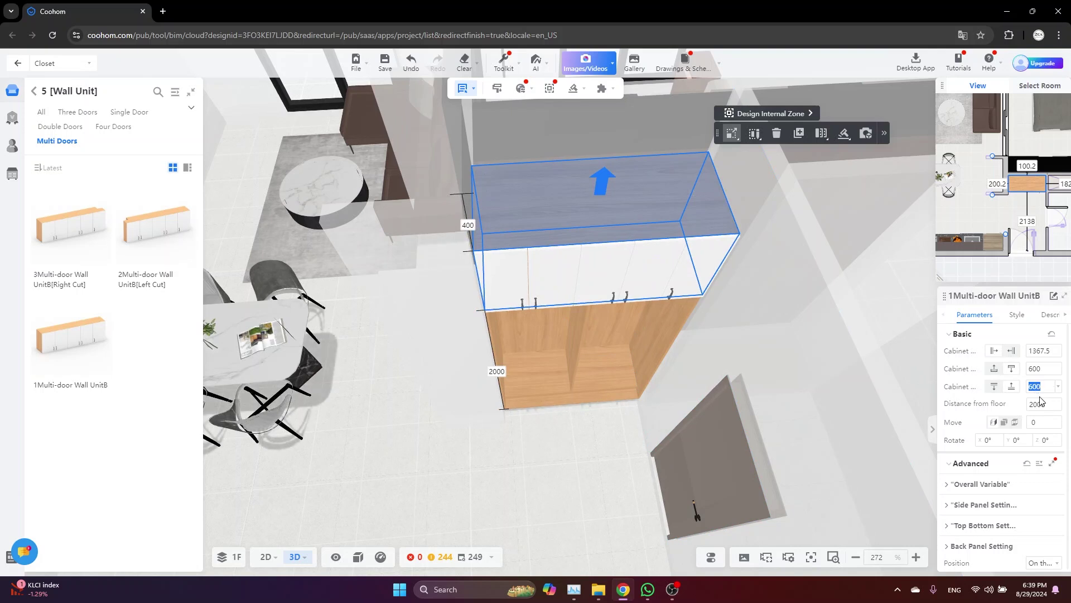
click(1044, 407)
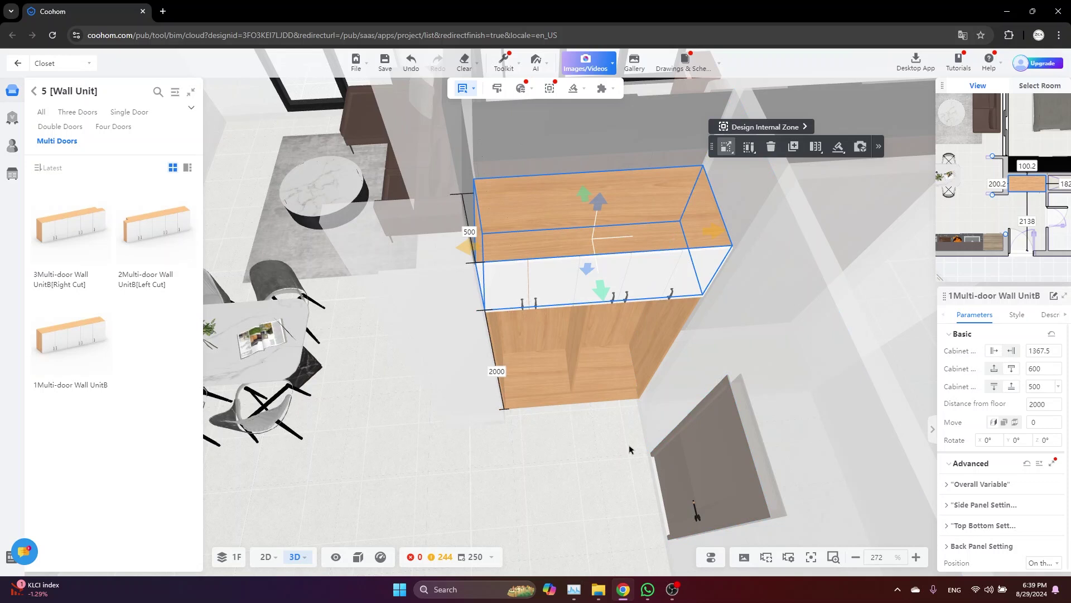
Set the wall unit's interval number to 3.
click(986, 489)
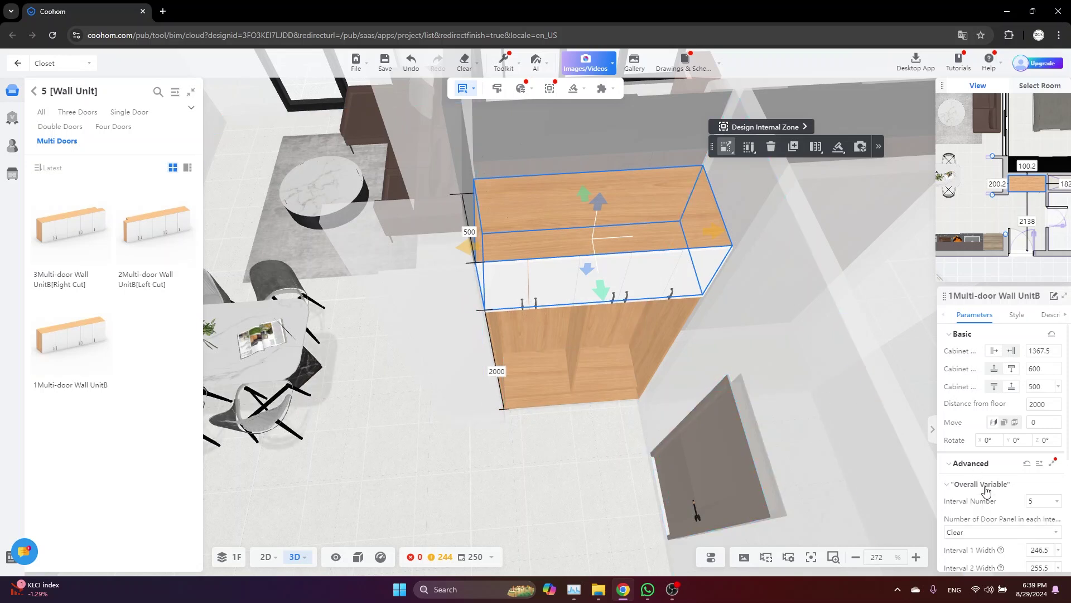
click(1054, 502)
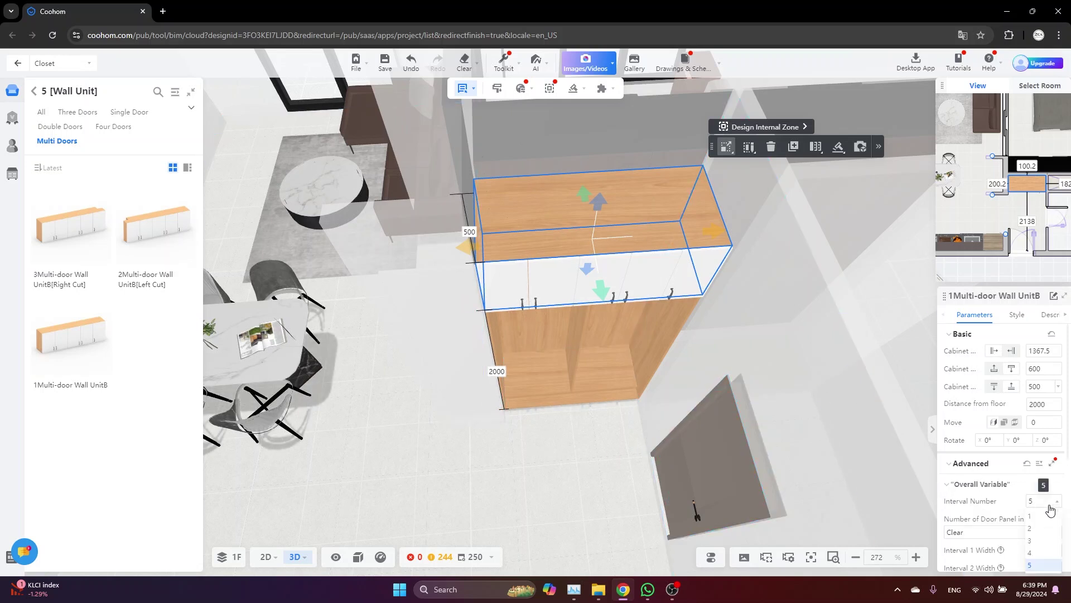
click(1033, 542)
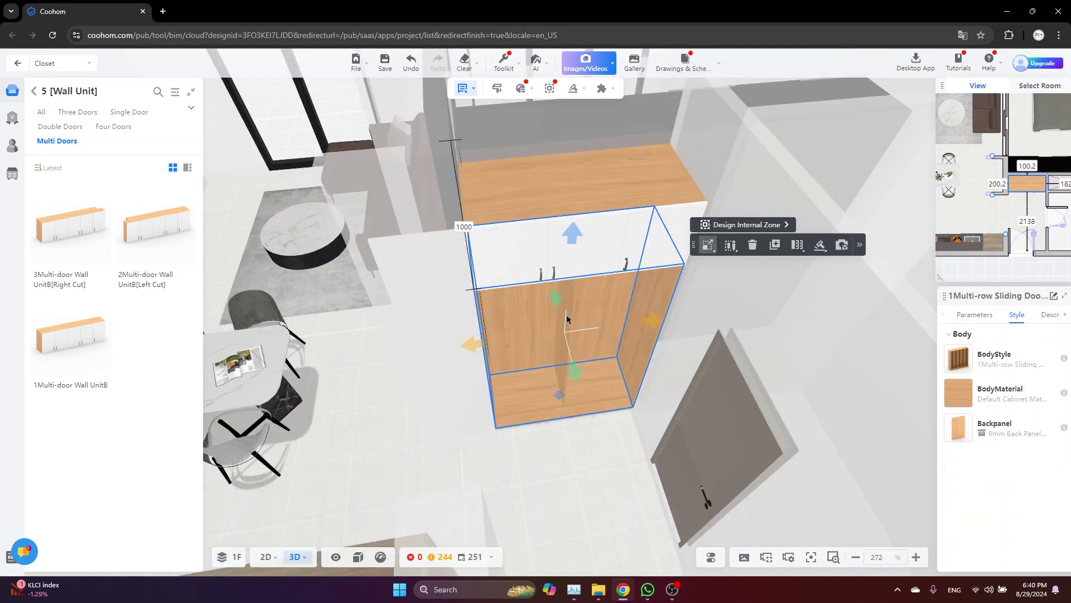
Replace the body style of the bottom cabinet's left compartment with a public-catalog wardrobe combination that has shelves and a drawer.
click(567, 319)
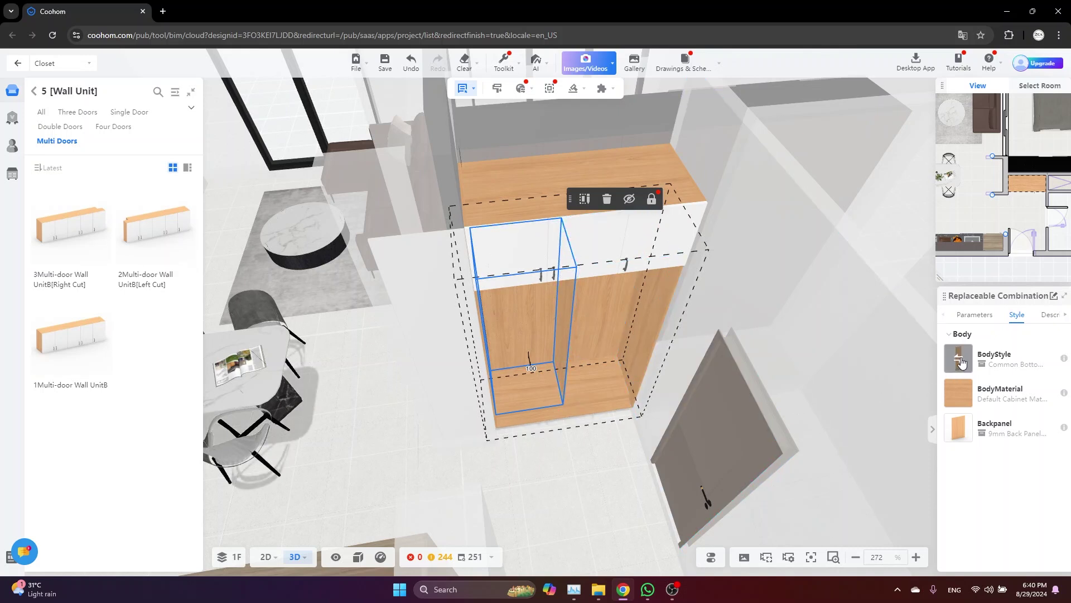
click(959, 360)
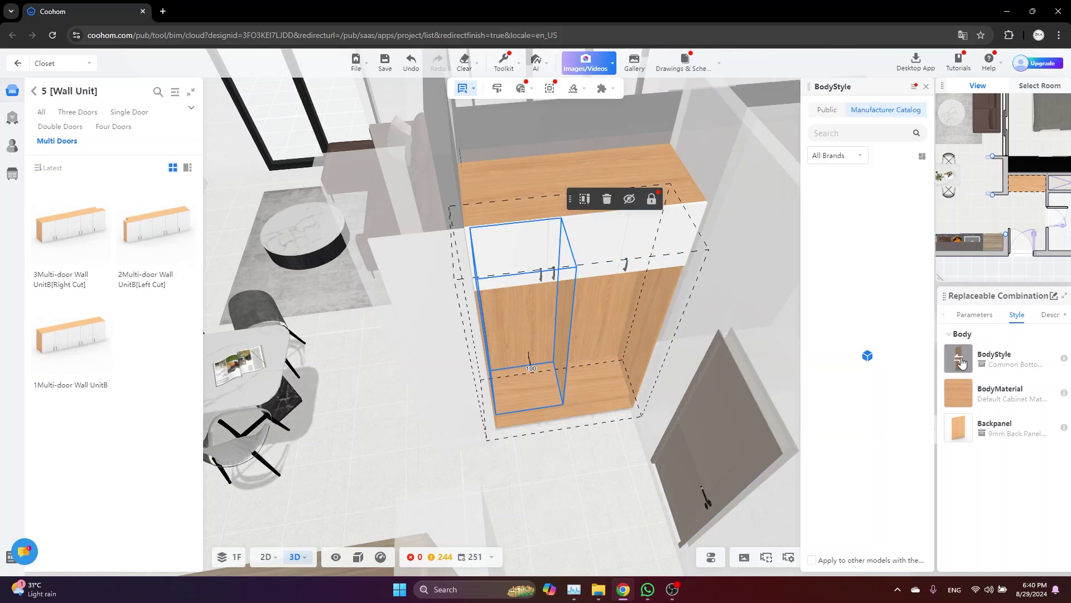
click(828, 110)
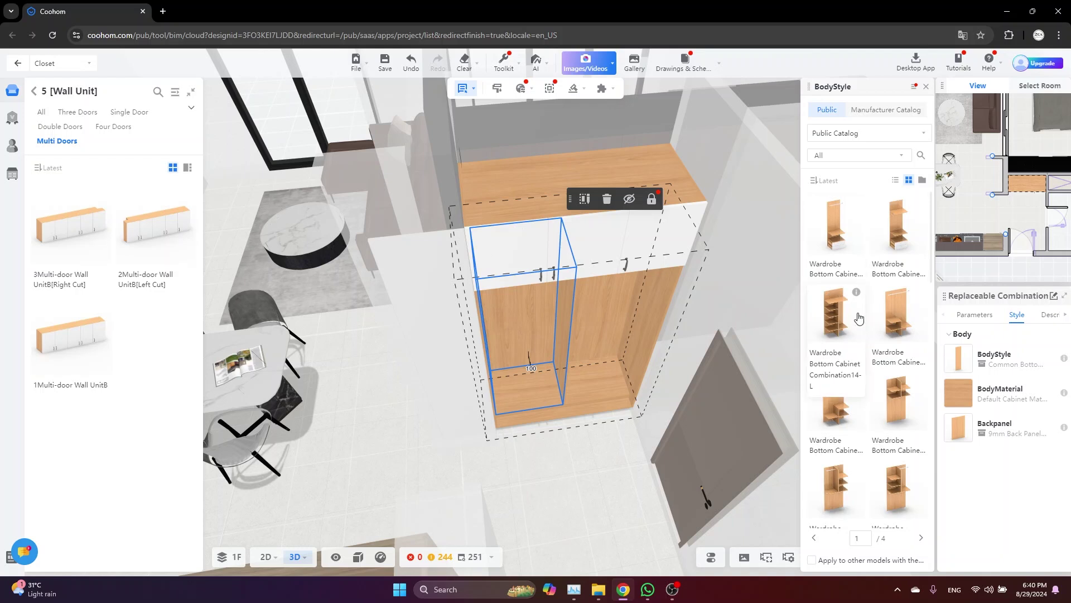
scroll(844, 312, down, 1)
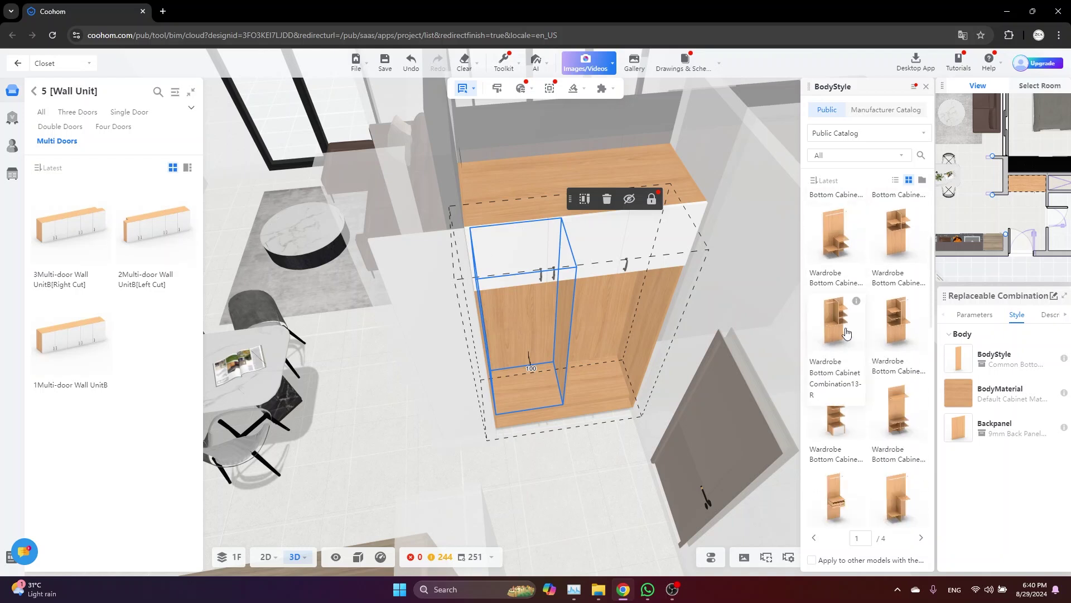
click(837, 355)
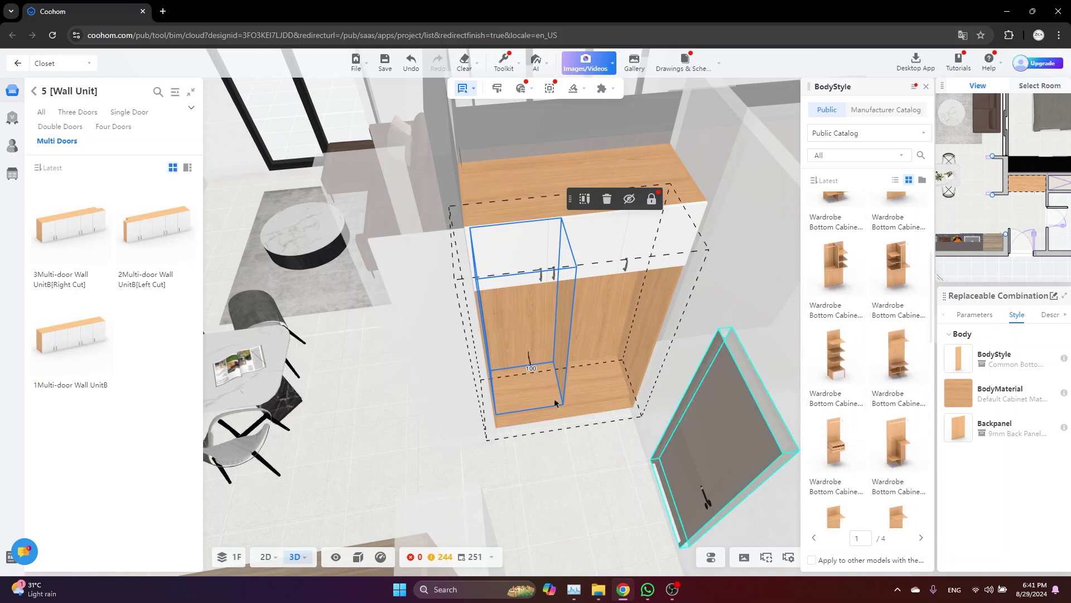
click(506, 480)
mouse_move(507, 480)
mouse_down()
mouse_move(560, 457)
mouse_move(491, 444)
mouse_move(497, 466)
mouse_up()
click(517, 423)
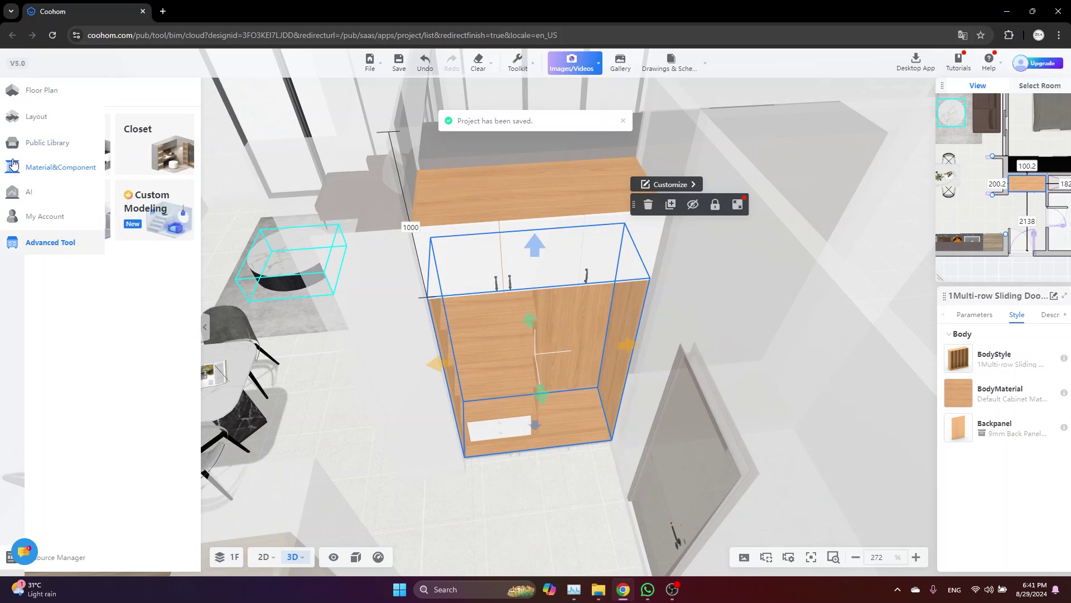
Add a stacked washing machine dryer from the public library and place it in the bottom cabinet's right compartment.
click(12, 142)
click(154, 404)
click(115, 335)
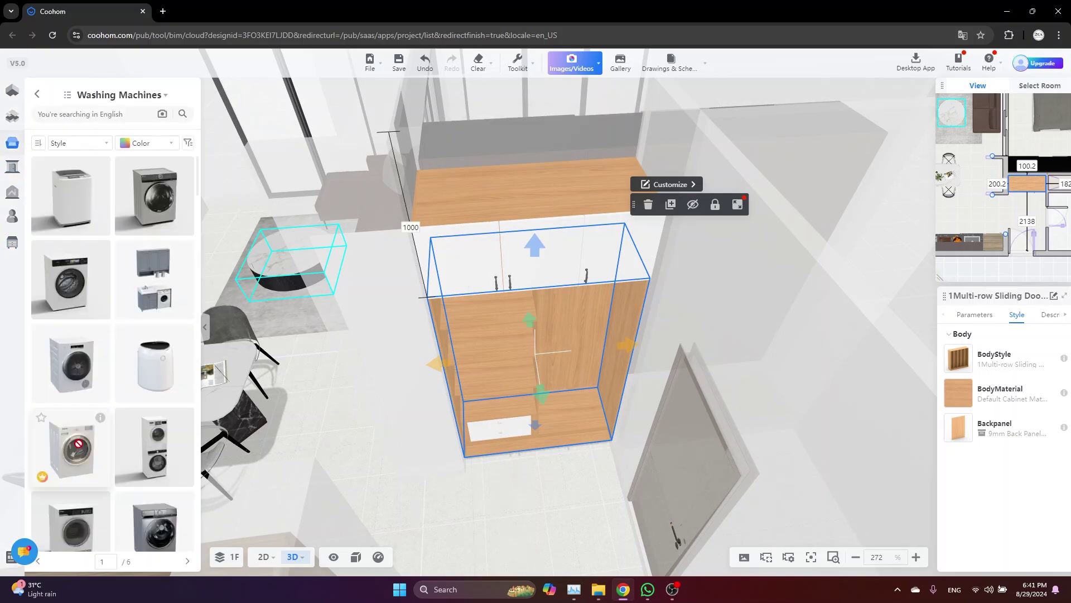
scroll(122, 401, down, 5)
scroll(72, 318, down, 1)
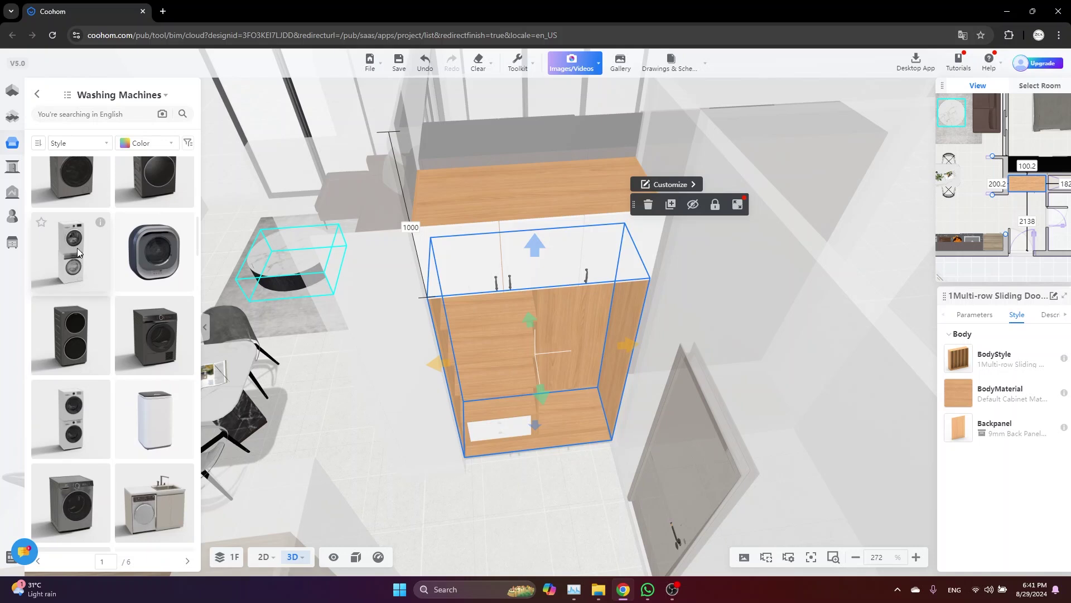
click(77, 247)
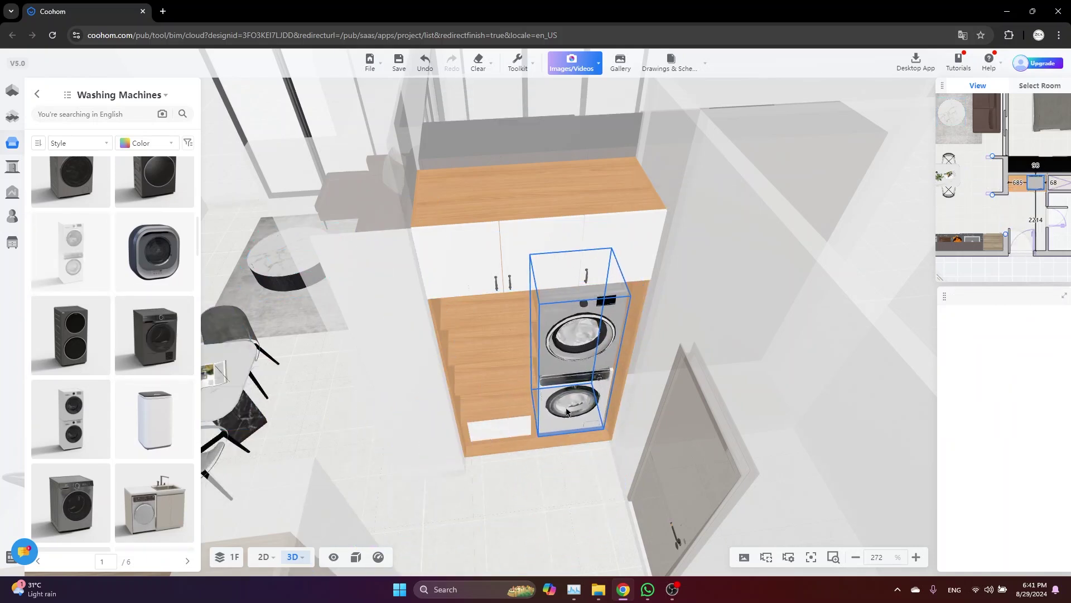
click(569, 413)
Open the sliding-door bottom cabinet for customization and start generating a sliding door on it.
right_drag(513, 516, 547, 335)
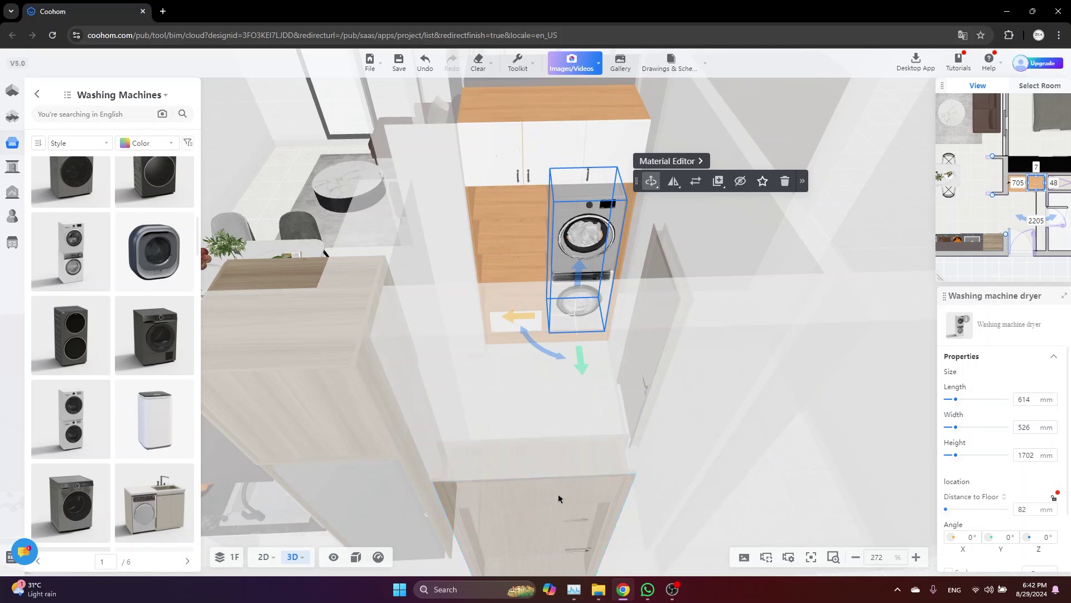
scroll(547, 406, down, 2)
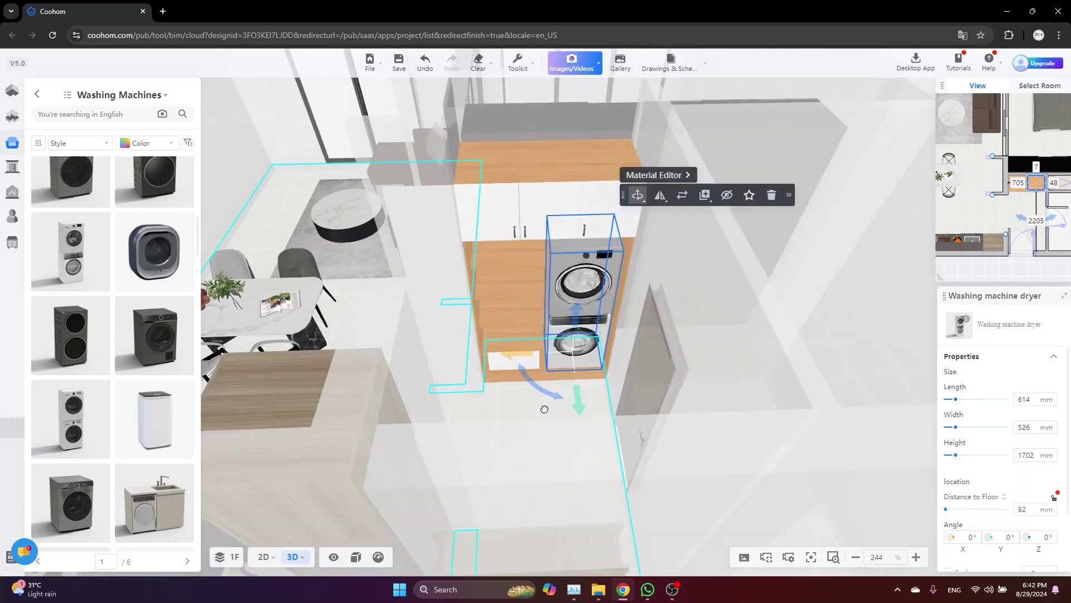
drag(546, 407, 597, 508)
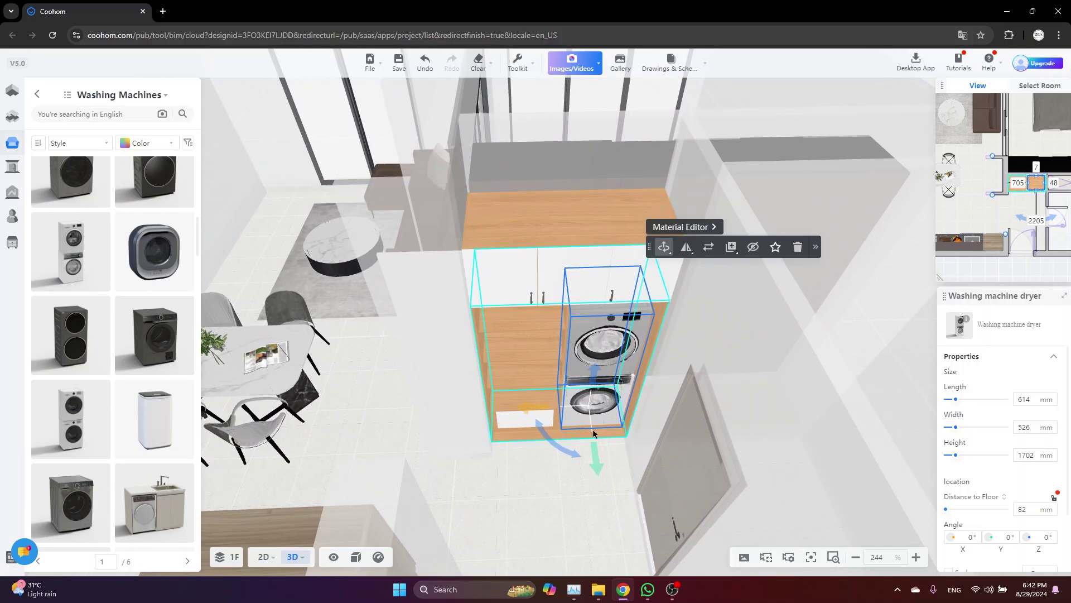
drag(565, 476, 681, 346)
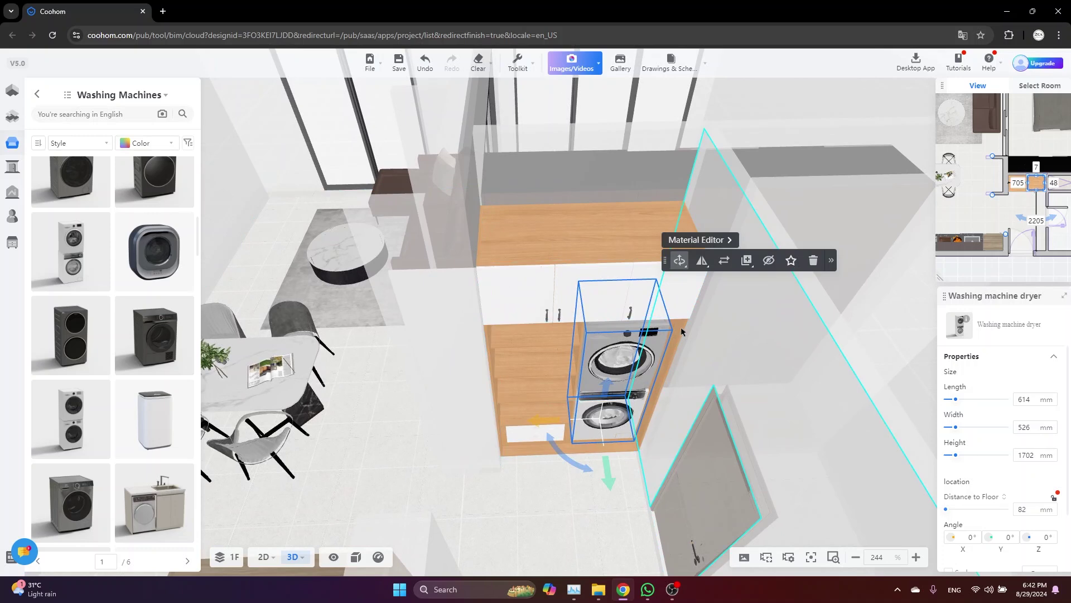
click(682, 338)
scroll(718, 338, up, 2)
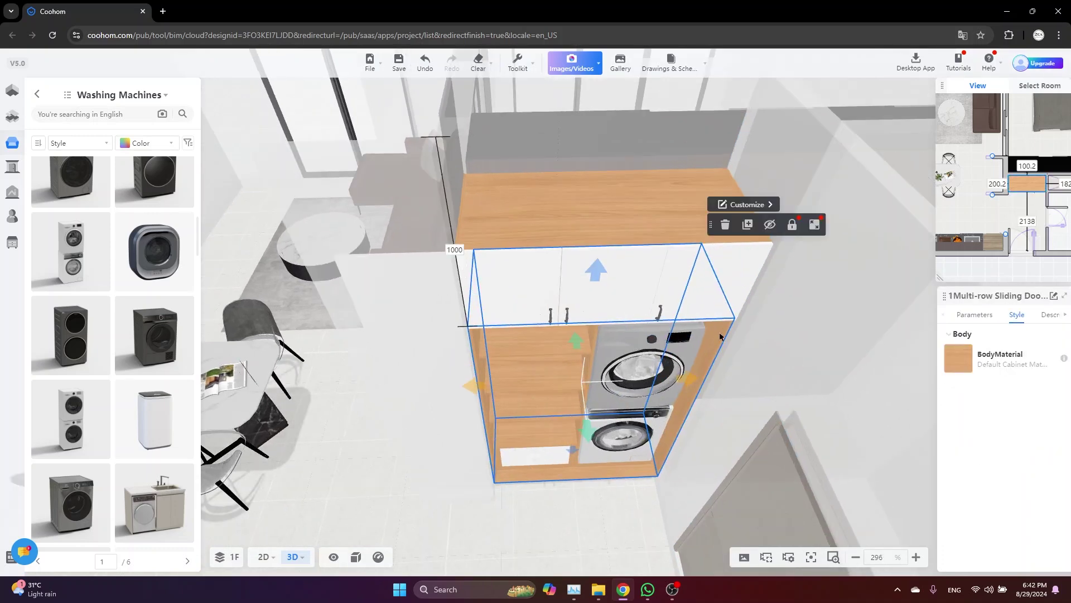
click(770, 204)
mouse_move(837, 229)
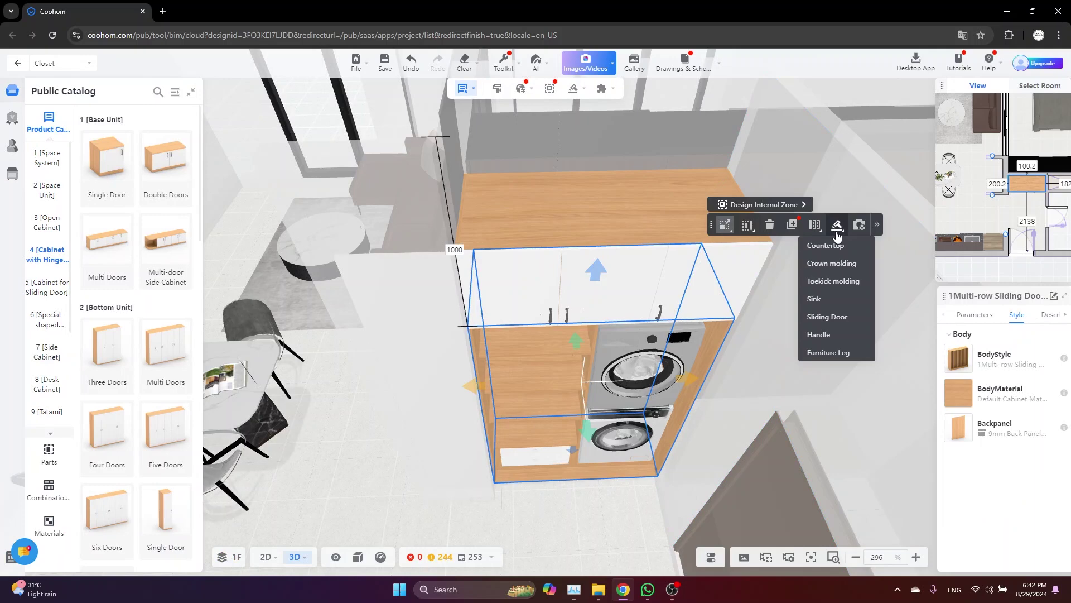
click(828, 318)
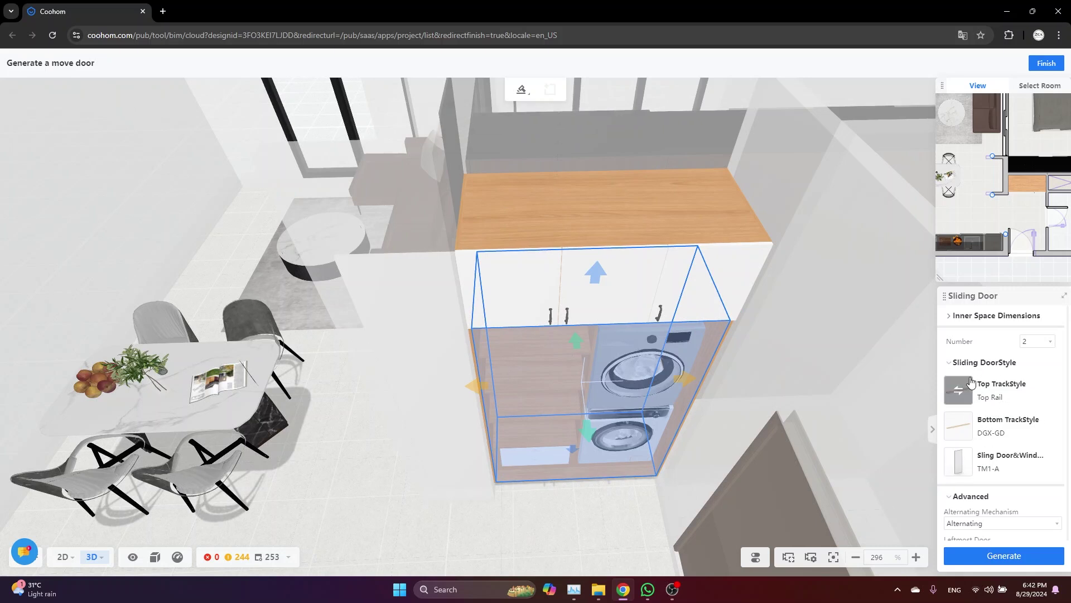
Choose the TM1-D sliding door style from the public catalog.
click(959, 462)
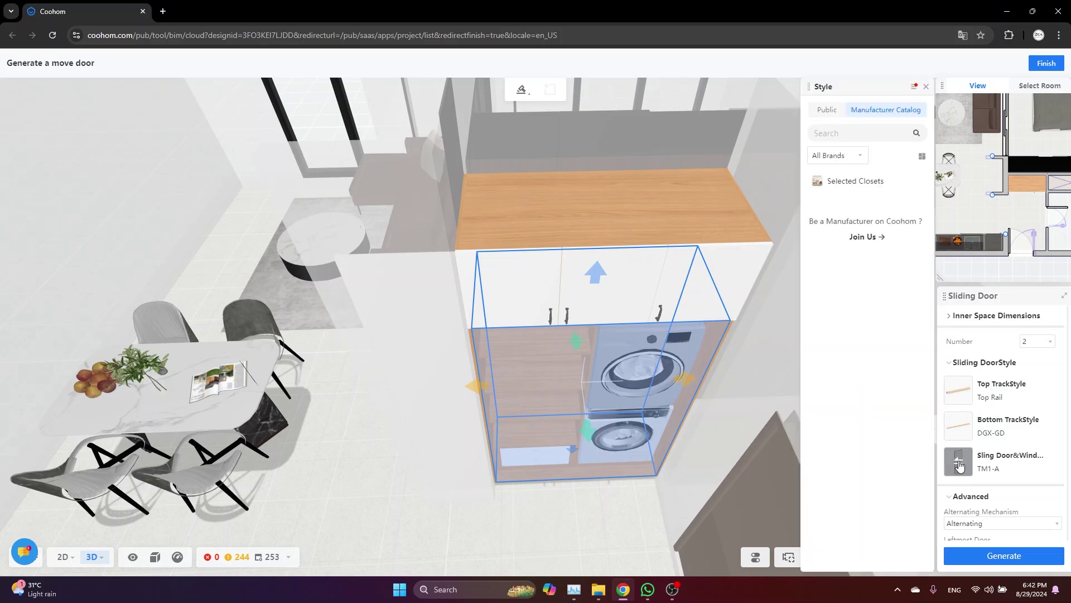
click(826, 111)
scroll(846, 295, down, 5)
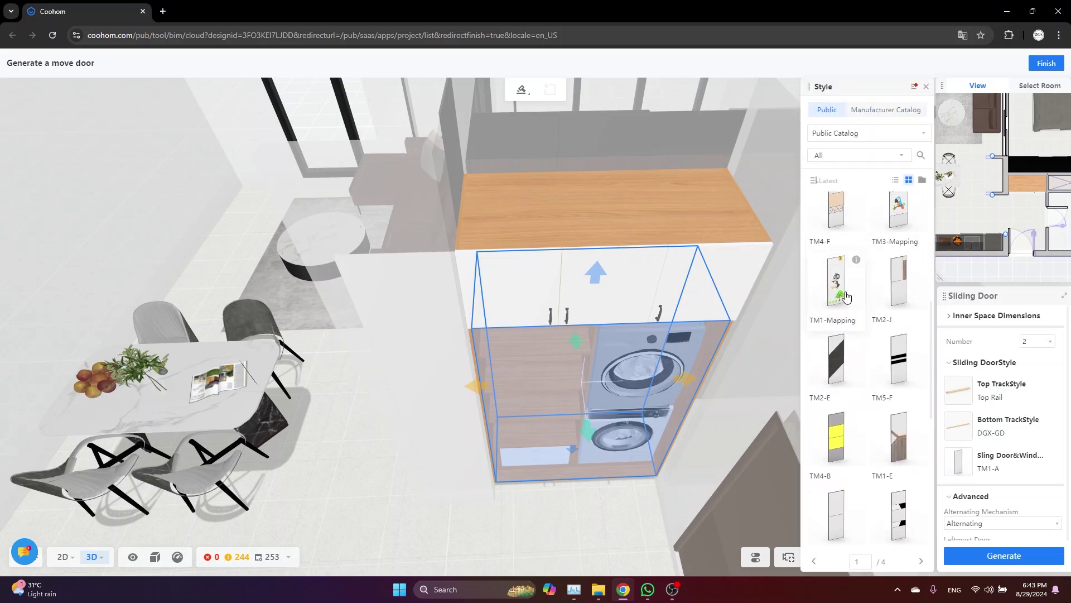
scroll(845, 295, down, 10)
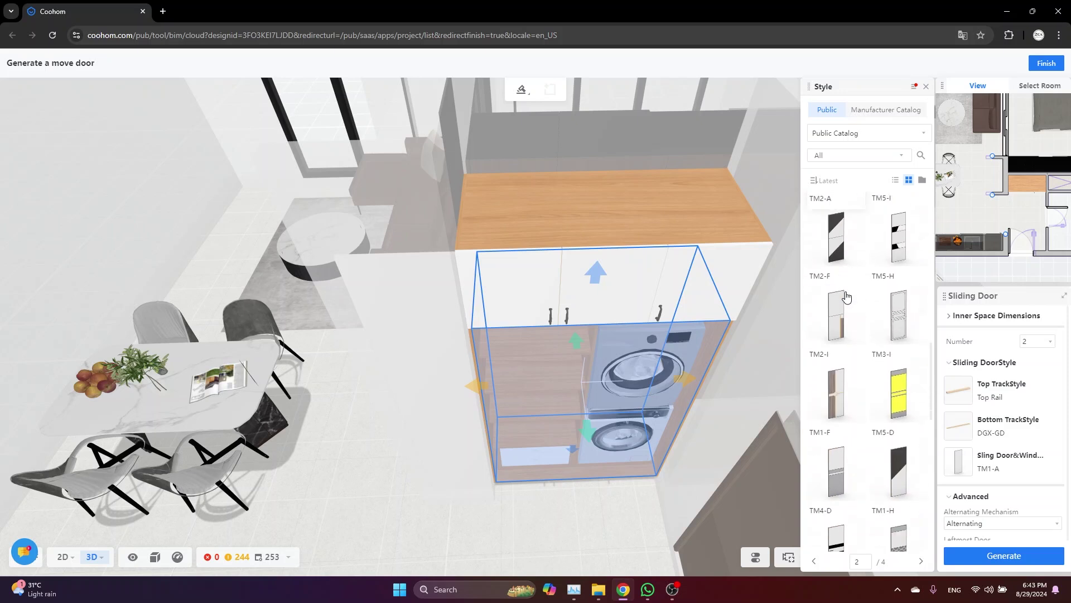
scroll(846, 296, down, 5)
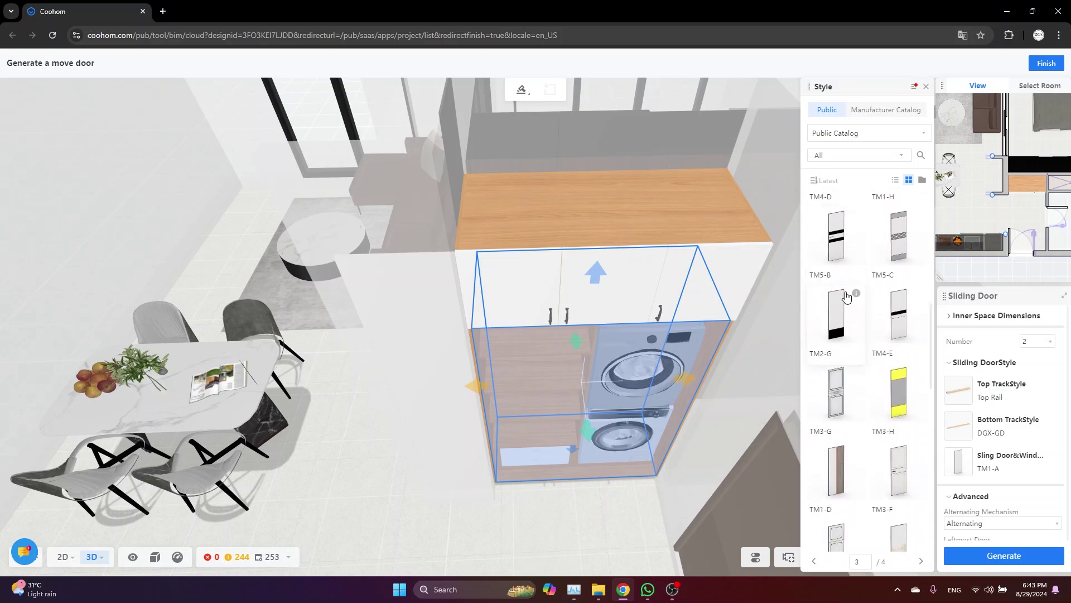
scroll(846, 296, down, 2)
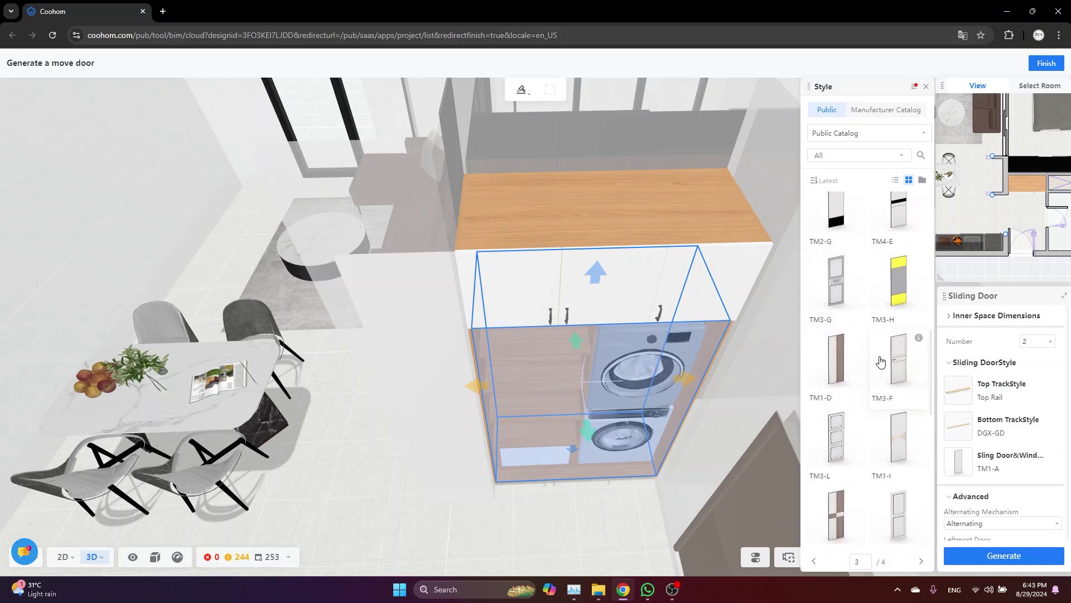
scroll(881, 361, down, 1)
click(837, 305)
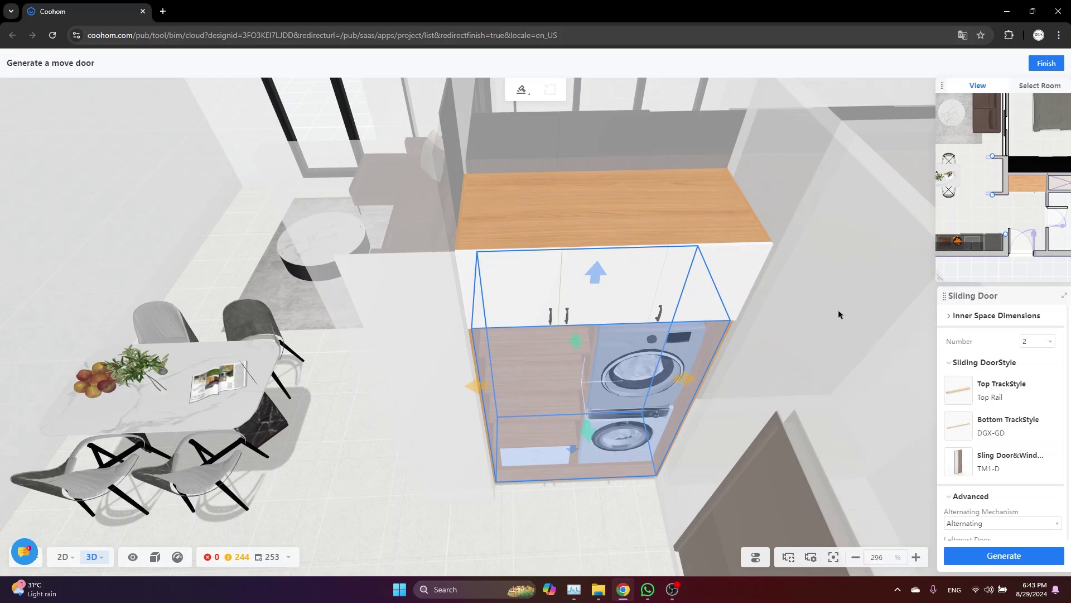
Set the alternating mechanism to Symmetrical and generate two sliding doors across the bottom cabinet's opening.
scroll(1006, 505, down, 1)
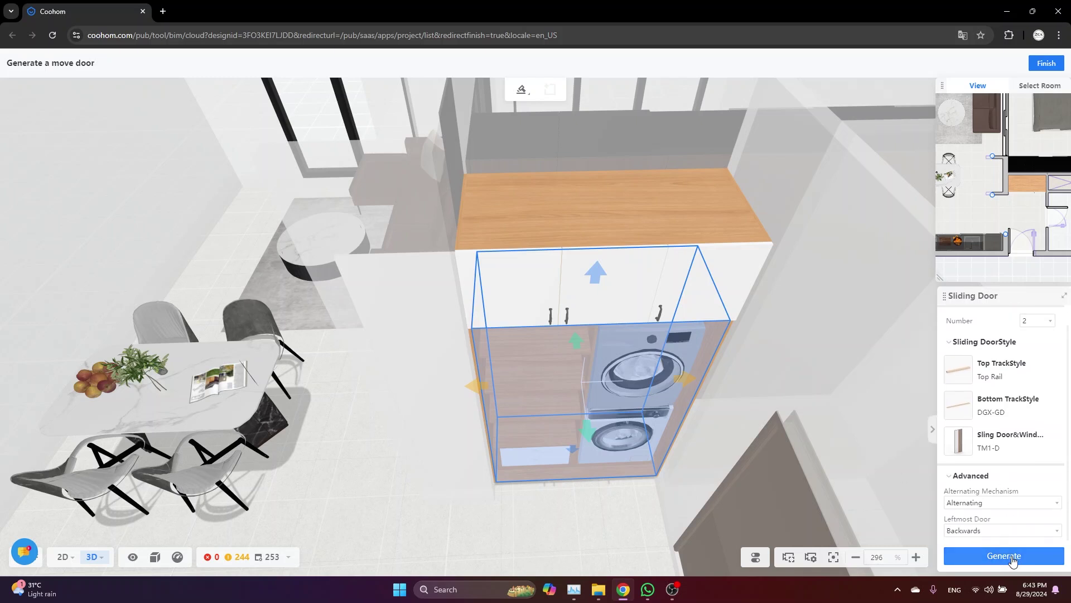
click(1012, 502)
click(983, 530)
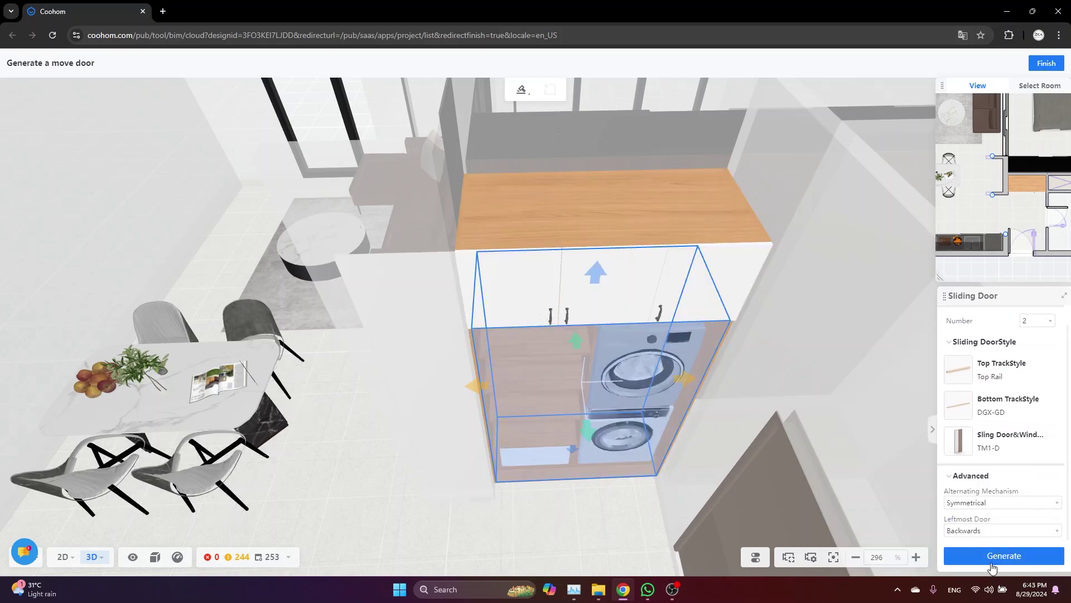
click(1007, 556)
click(655, 422)
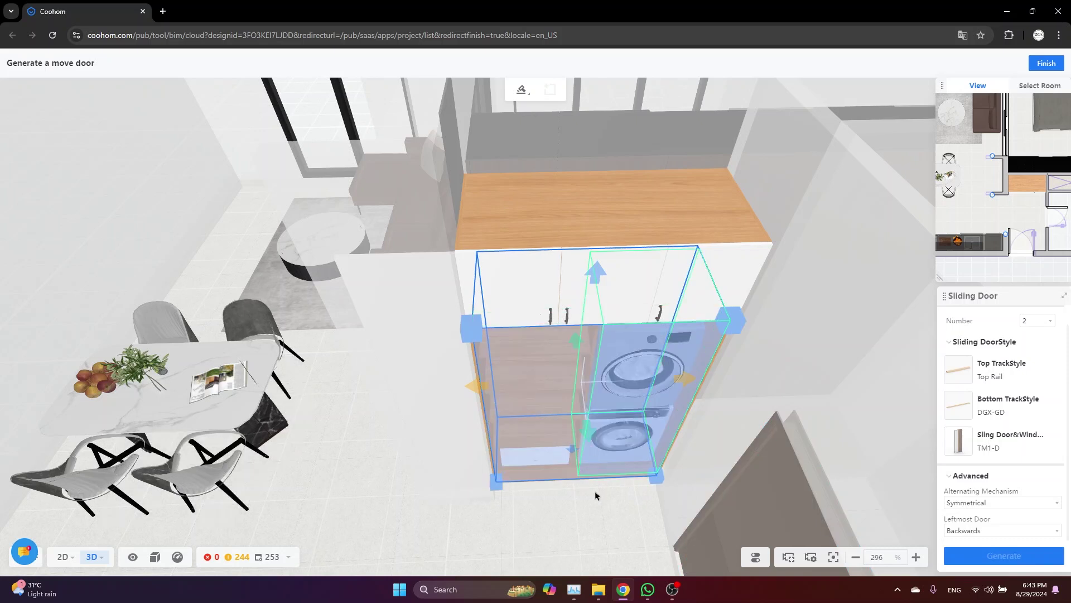
click(582, 507)
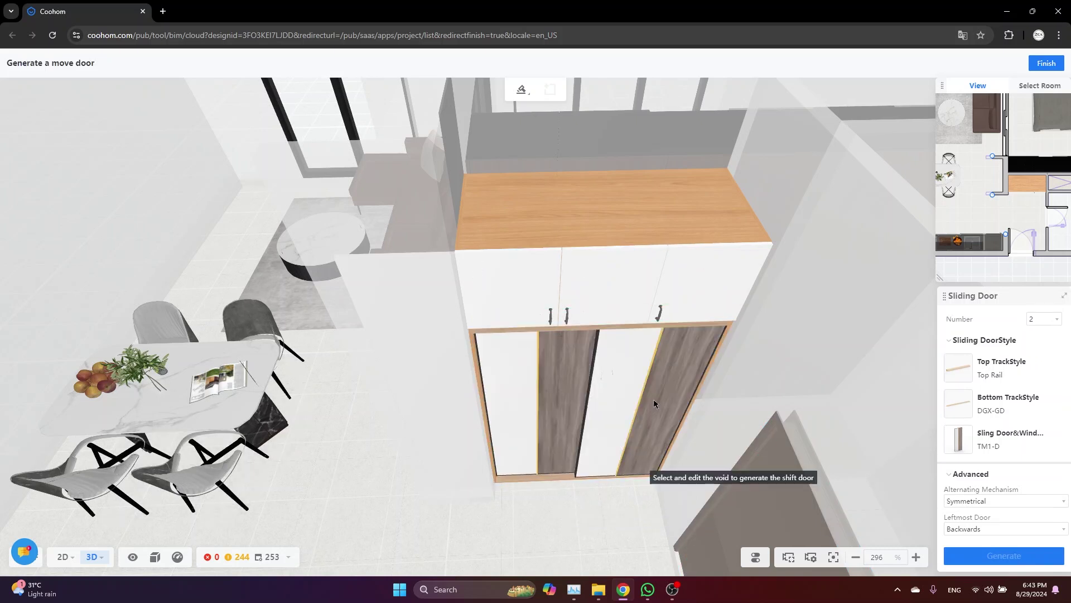
Change the bottom cabinet's sliding doors to the plain TM1-A style from the public catalog.
scroll(655, 404, down, 2)
mouse_move(530, 485)
mouse_down()
mouse_move(593, 490)
mouse_move(517, 484)
mouse_up()
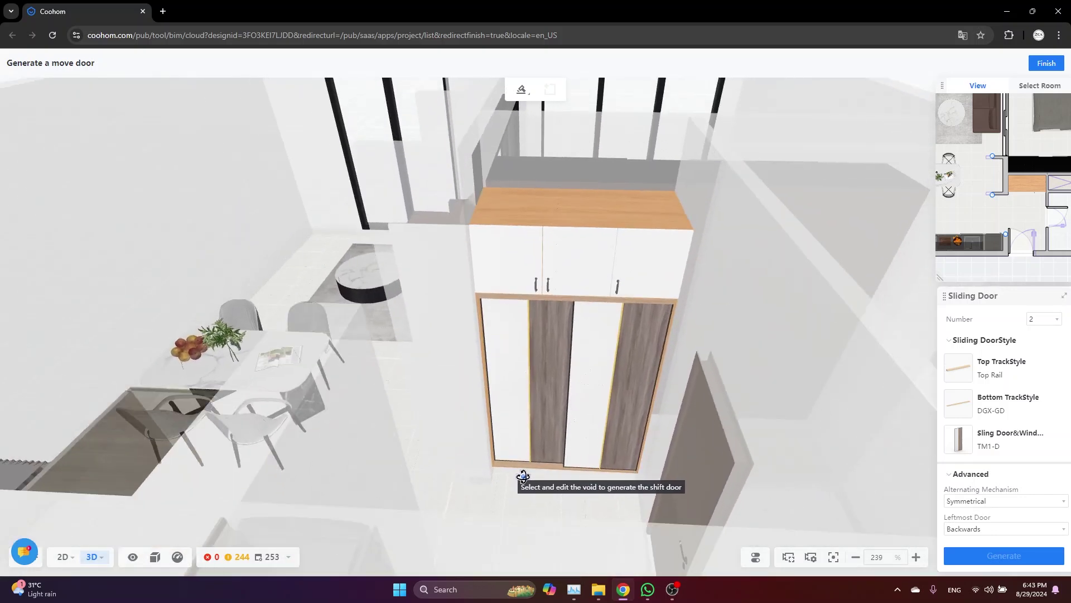
click(957, 440)
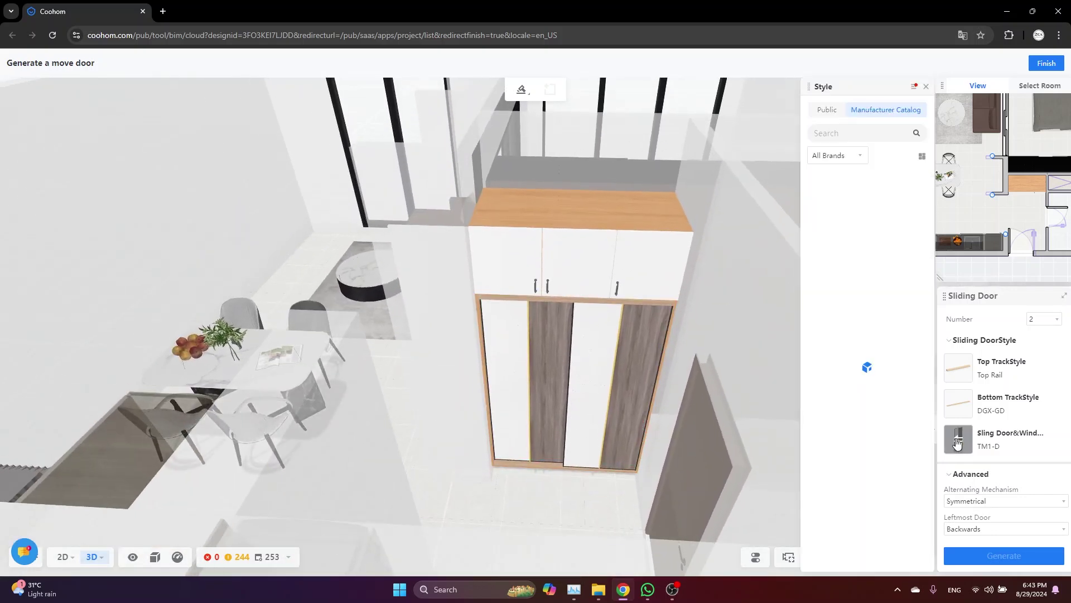
click(827, 109)
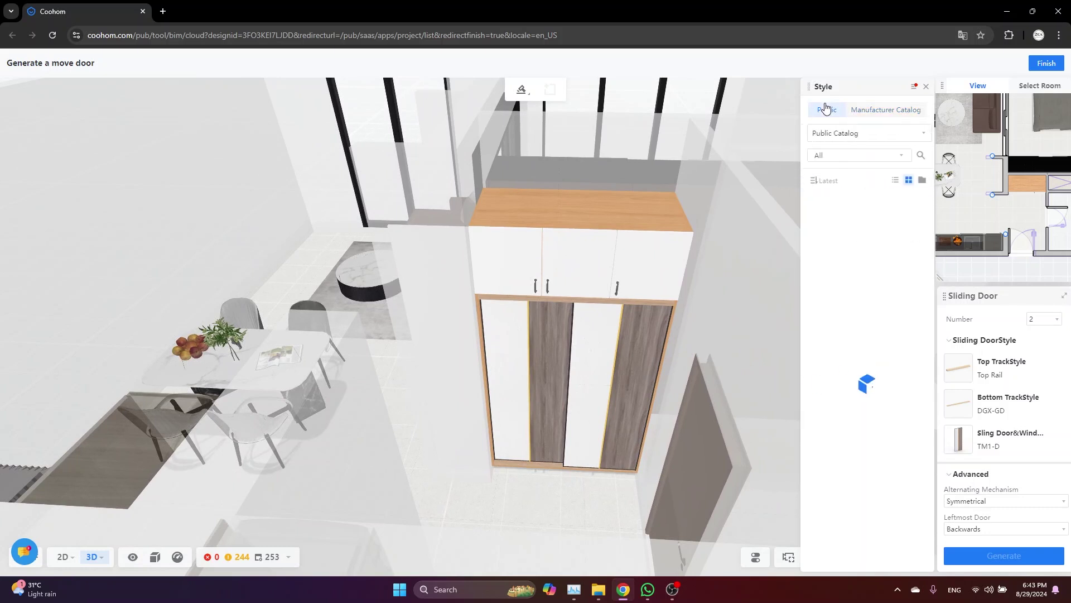
scroll(854, 274, down, 10)
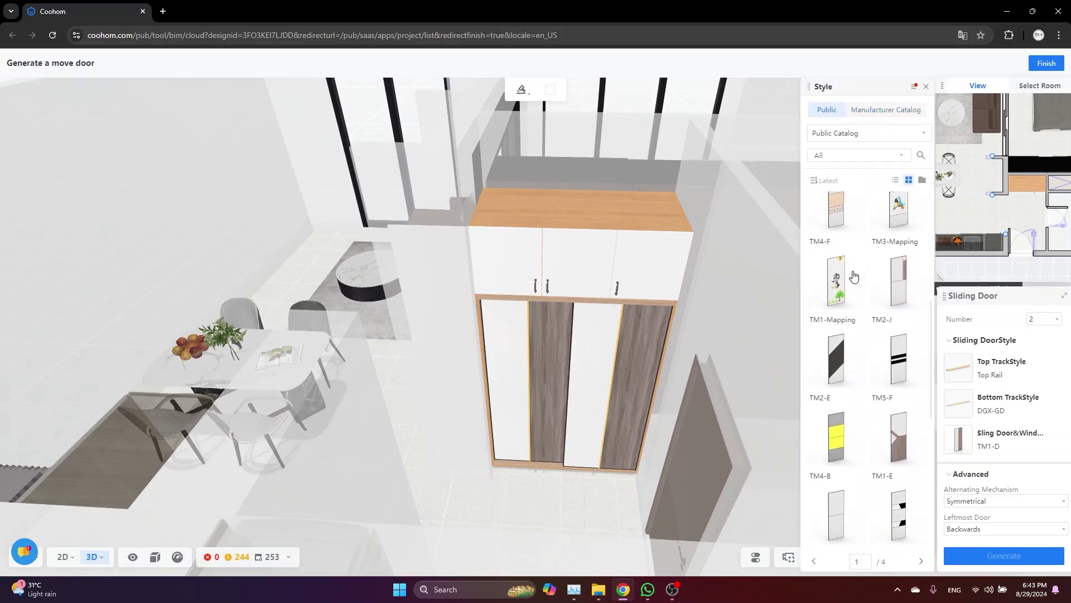
scroll(837, 357, down, 5)
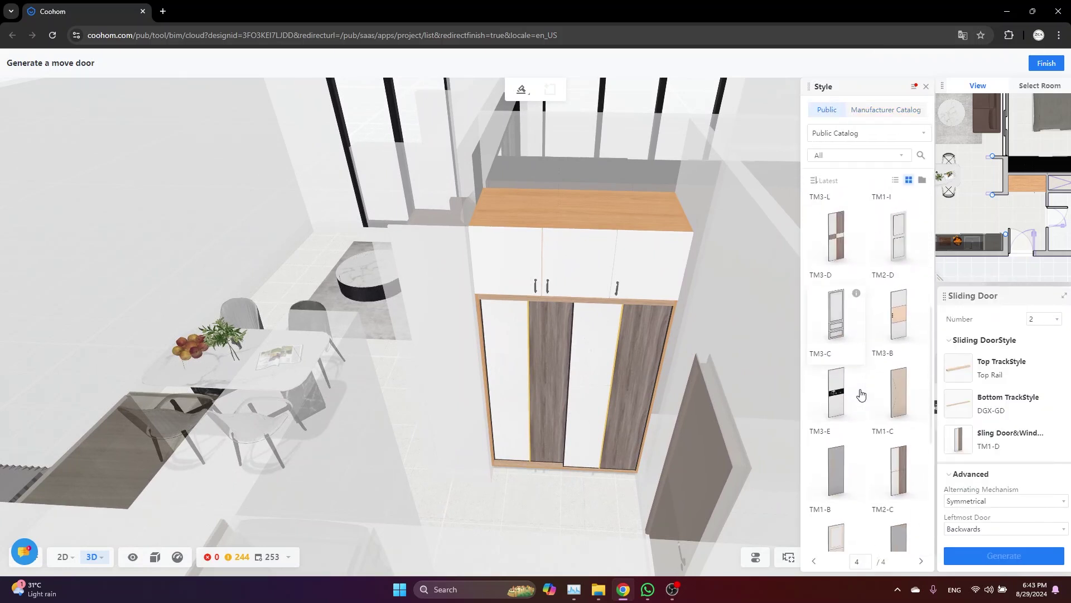
click(847, 425)
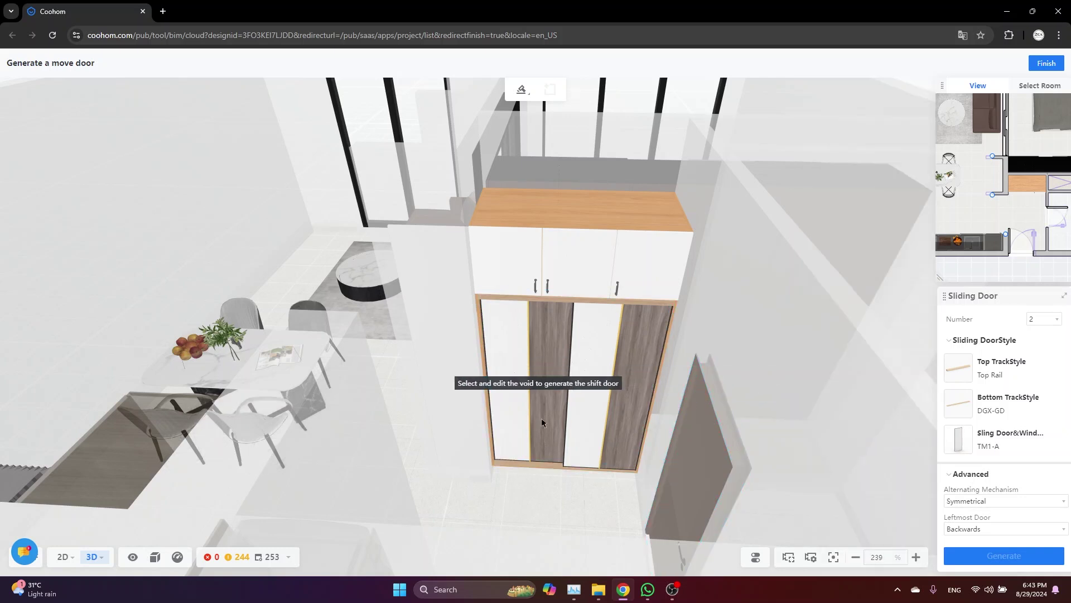
scroll(576, 436, down, 1)
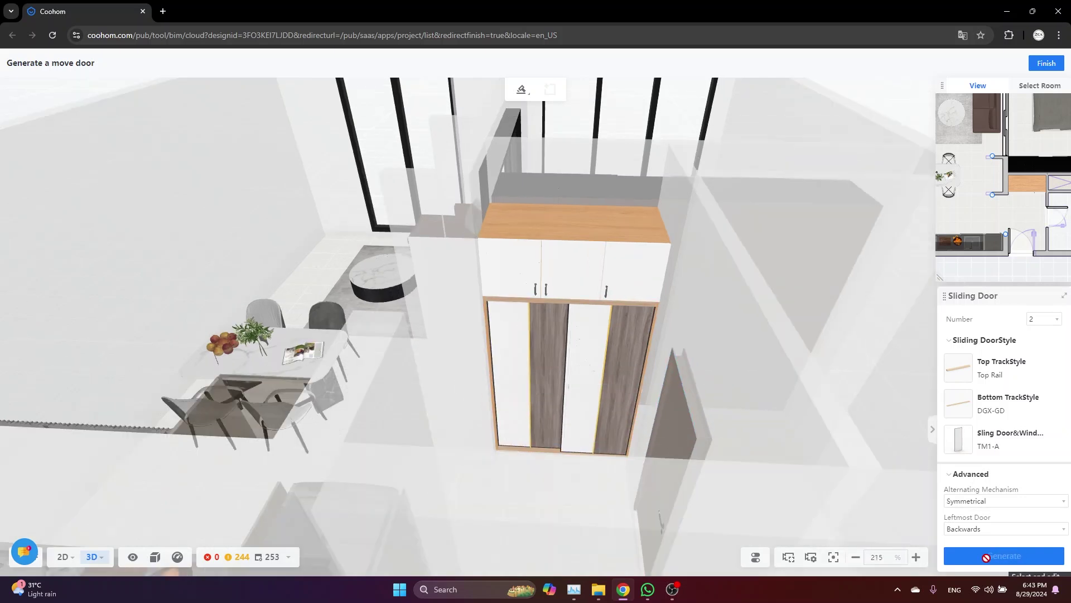
click(577, 352)
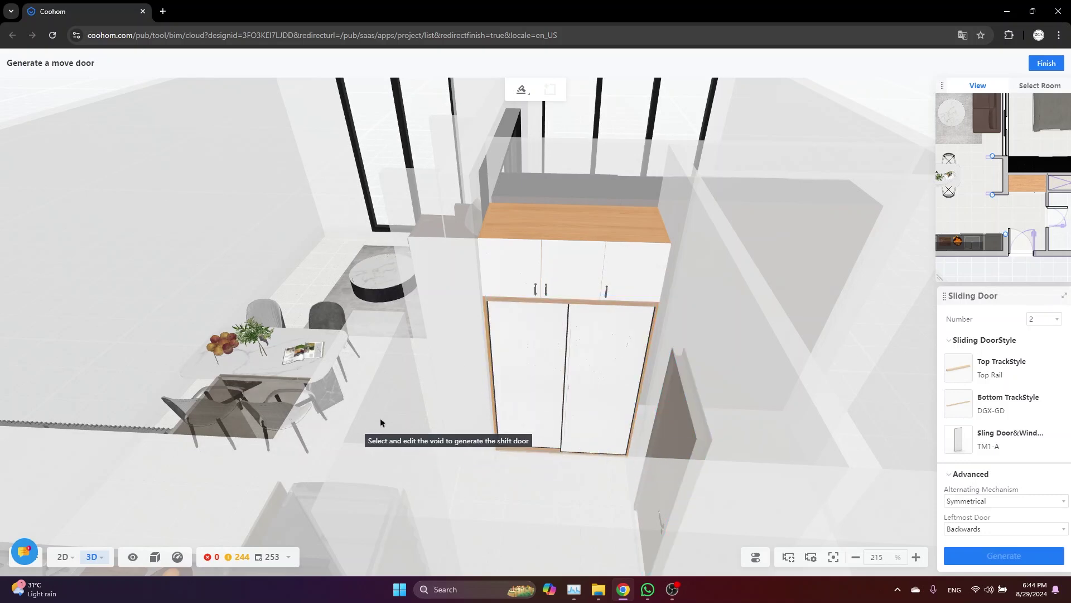
drag(429, 446, 478, 430)
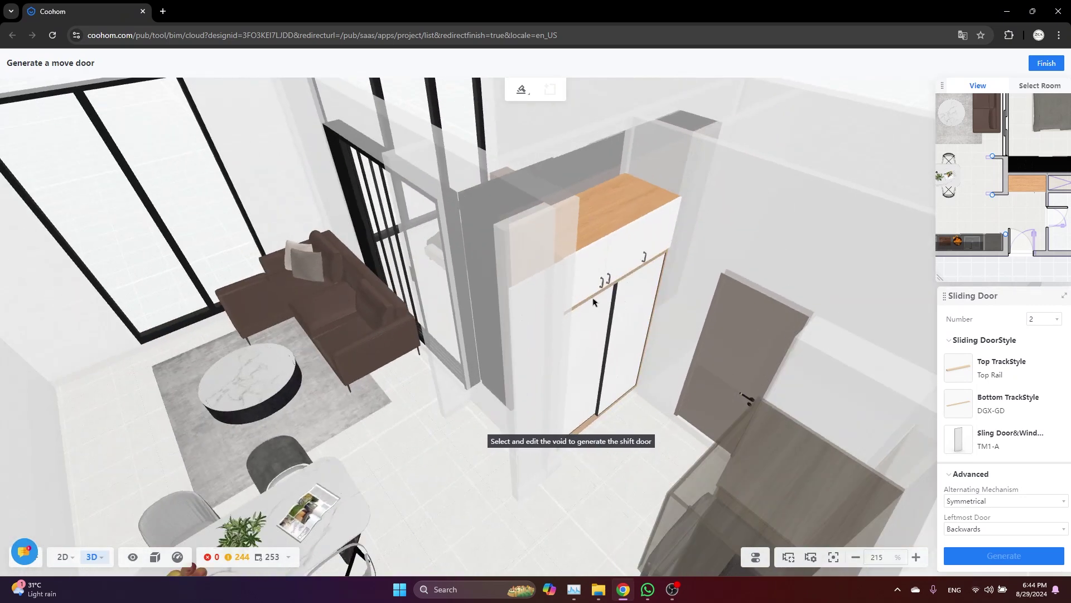
Finish the sliding-door editing and remove the handle from the wall unit's hinged door nearest the entrance room door.
scroll(538, 348, down, 2)
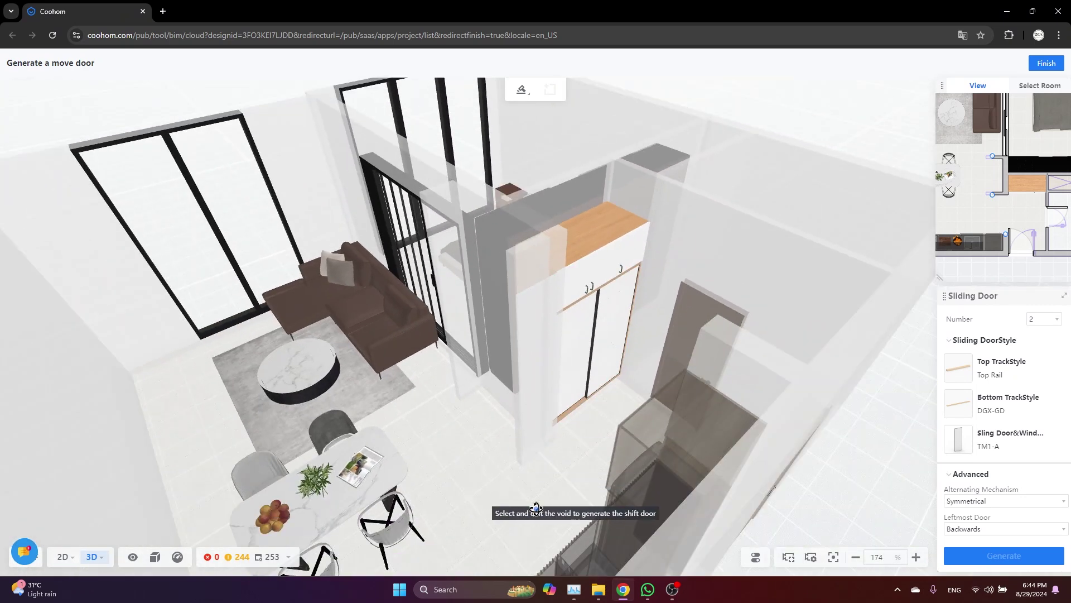
drag(485, 502, 605, 512)
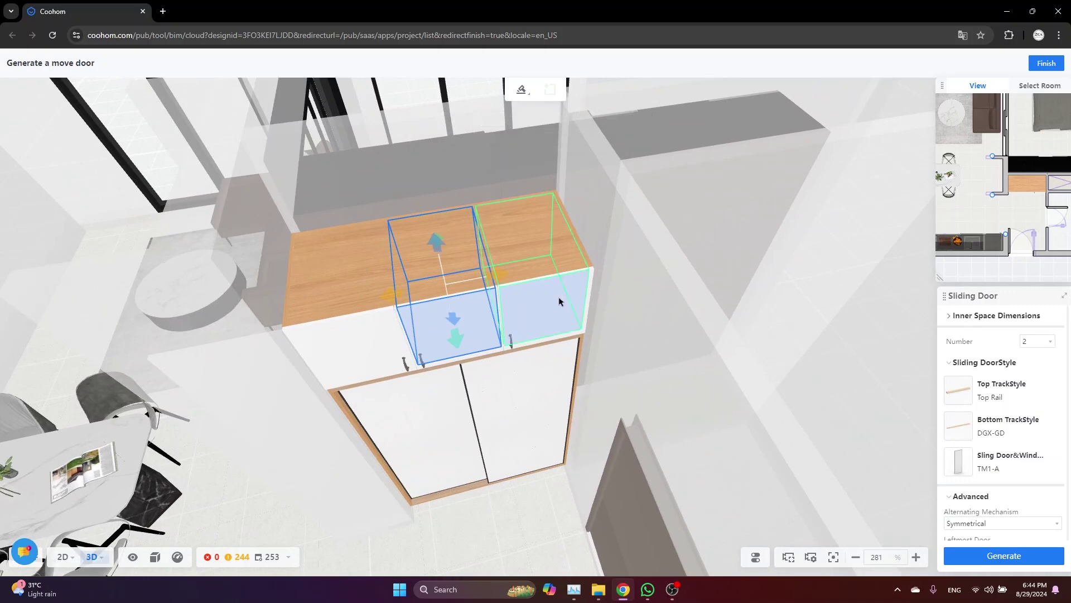
click(560, 301)
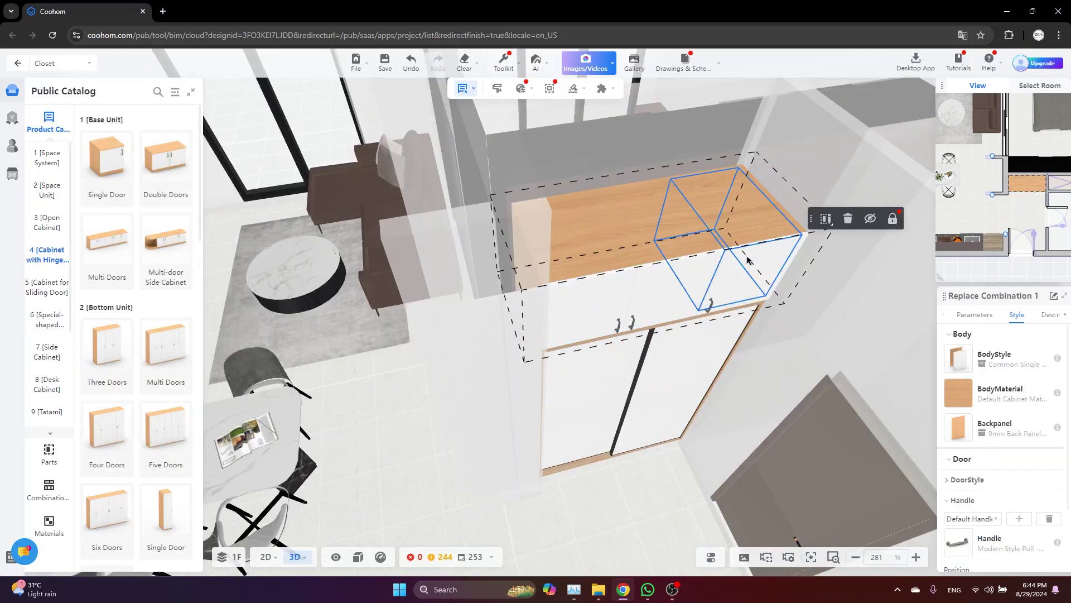
double_click(747, 260)
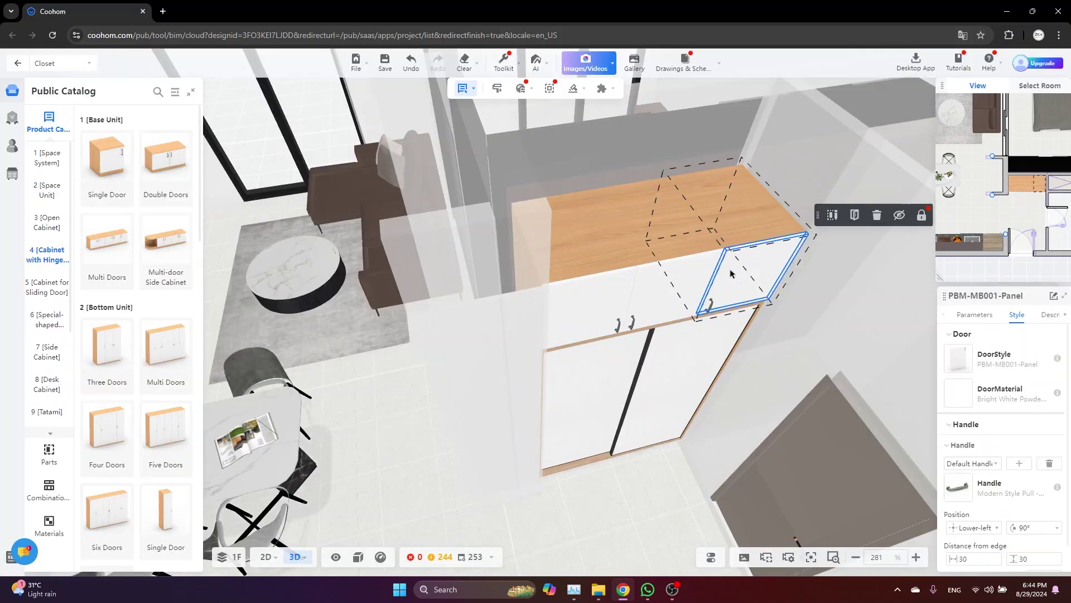
right_drag(709, 267, 622, 270)
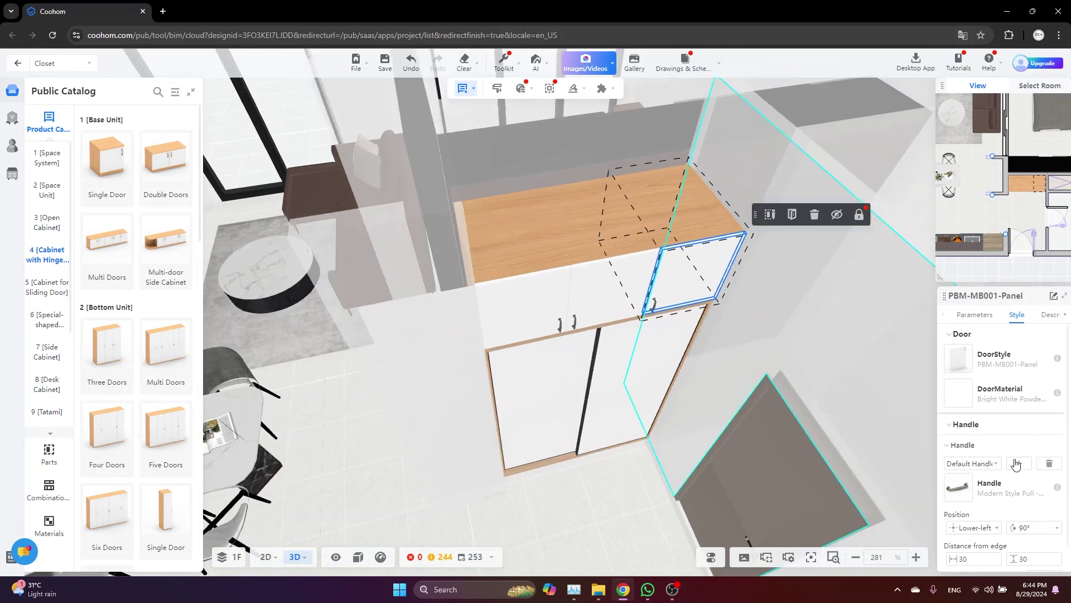
click(1049, 464)
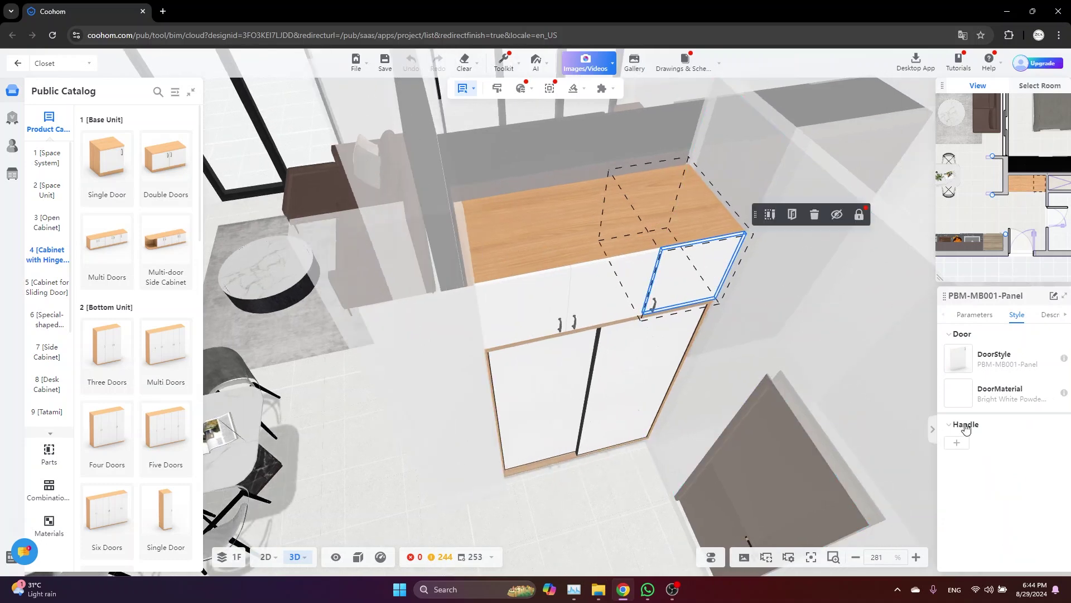
Change that hinged door's style to ZENOVA from the public catalog.
click(958, 357)
click(827, 110)
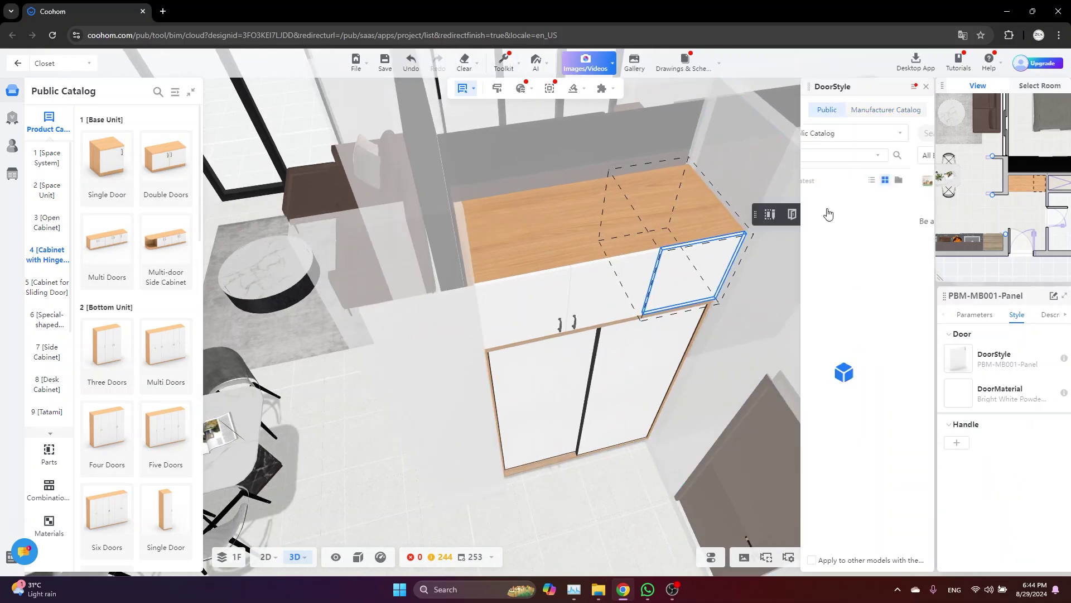
scroll(831, 275, down, 7)
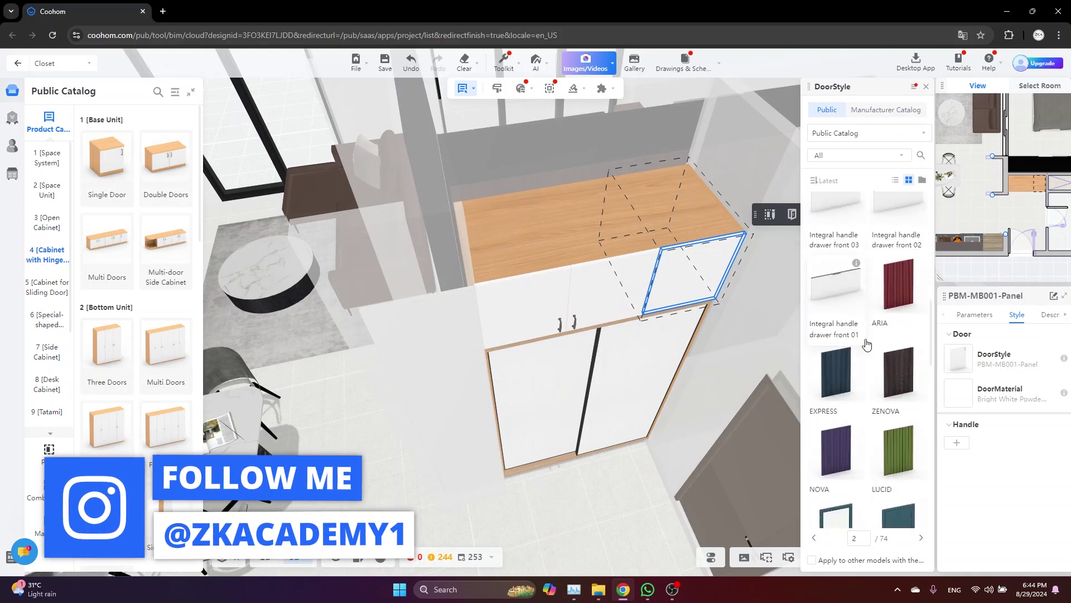
click(898, 372)
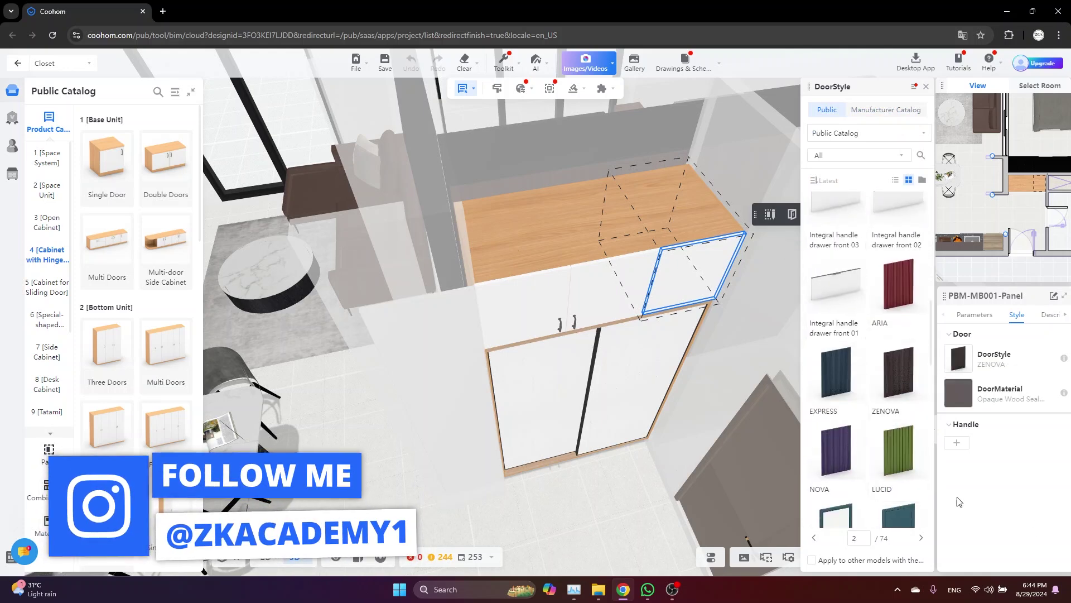
Copy the ZENOVA door style onto the wall unit's other two hinged doors with the Style brush.
drag(660, 363, 614, 348)
click(506, 66)
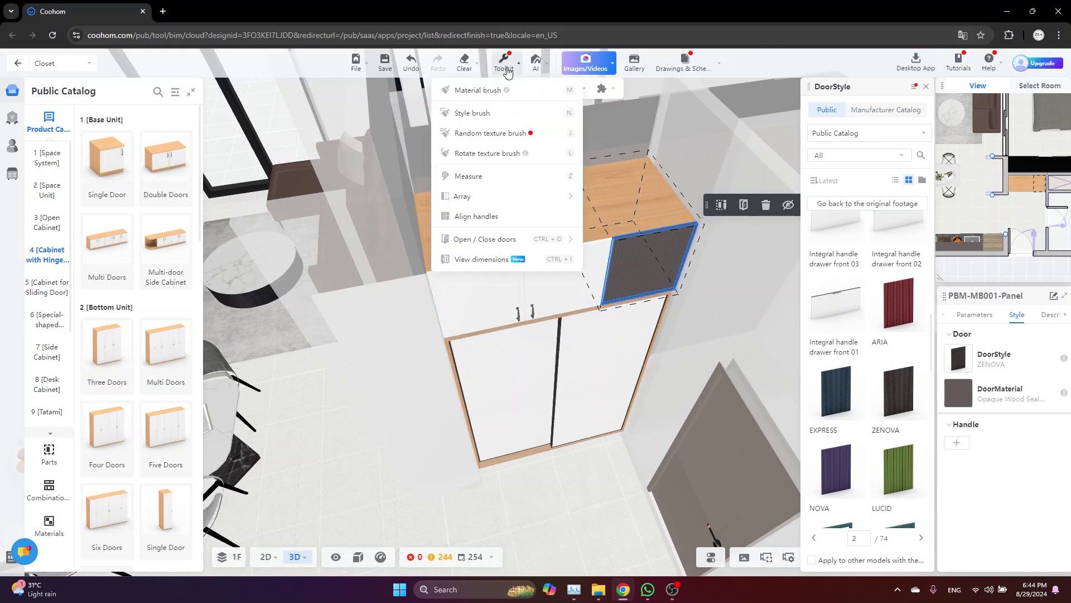
click(478, 113)
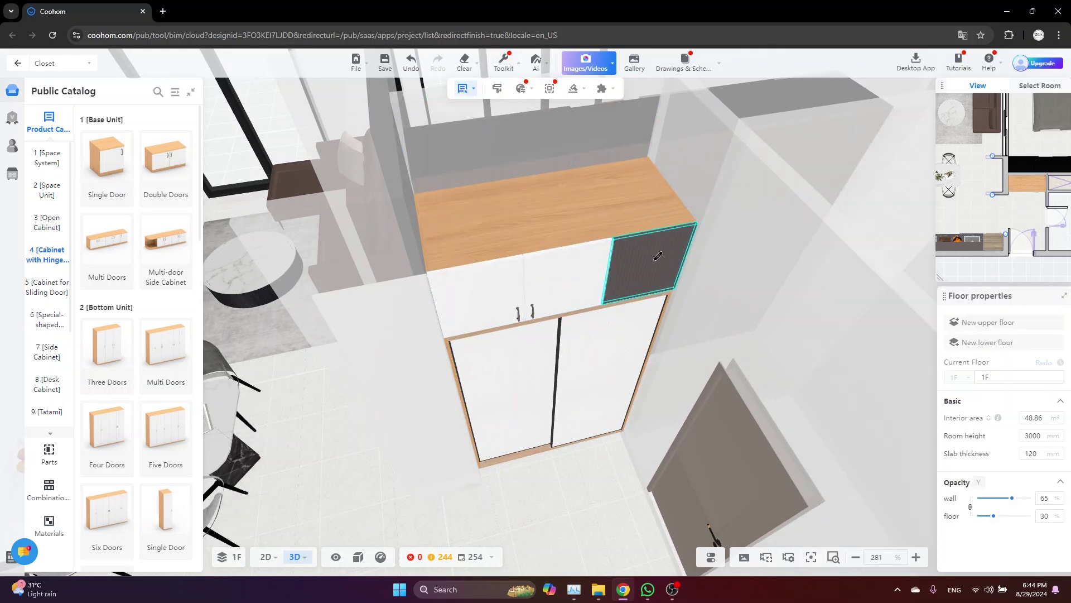
click(484, 285)
click(505, 291)
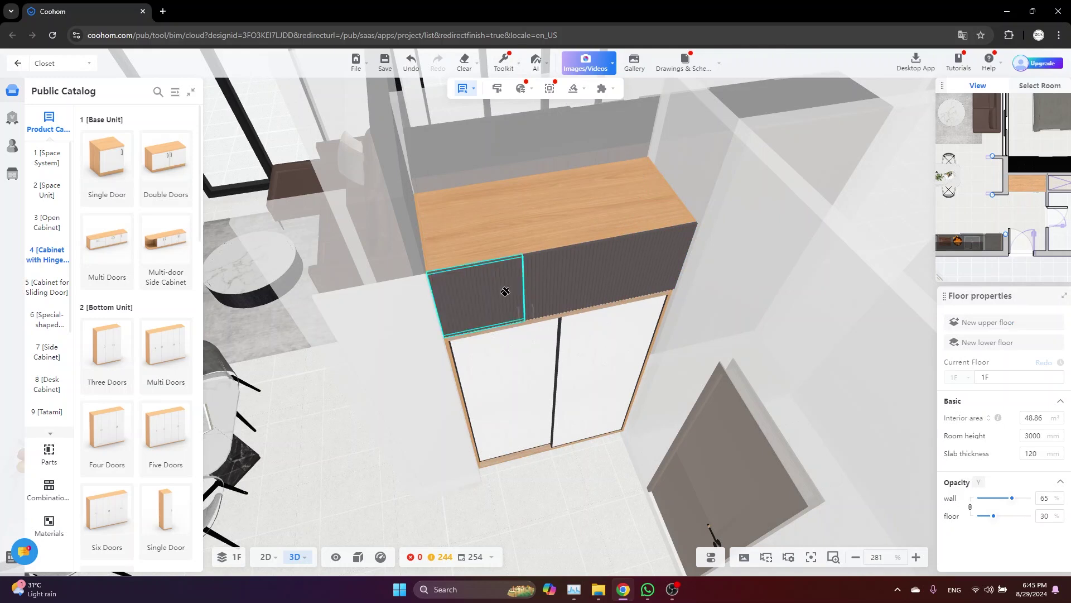
key(Escape)
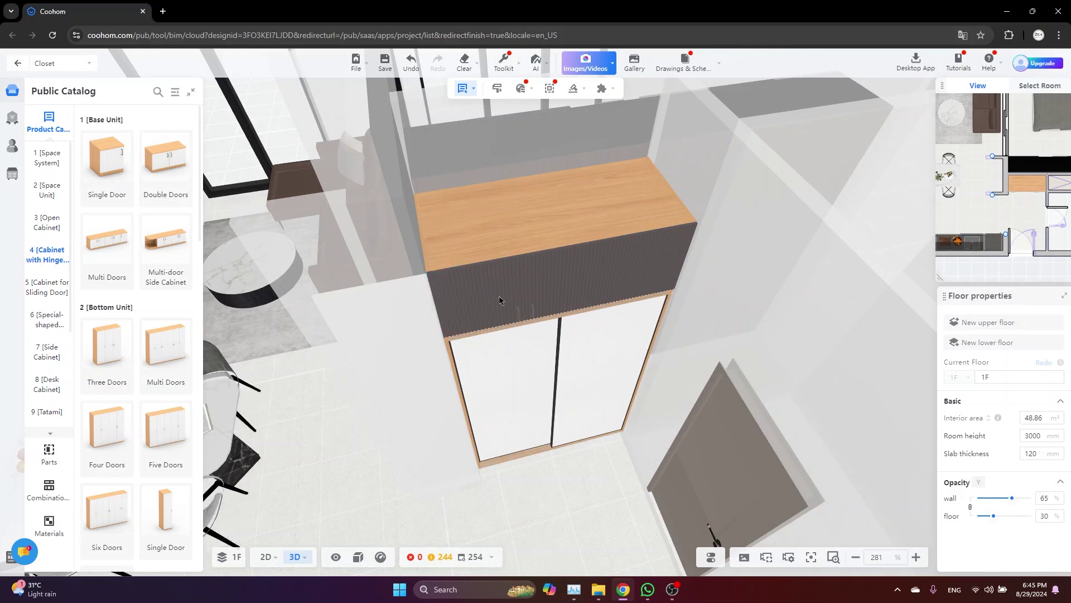
Remove the remaining handles from the middle and outer hinged doors of the wall unit.
click(535, 311)
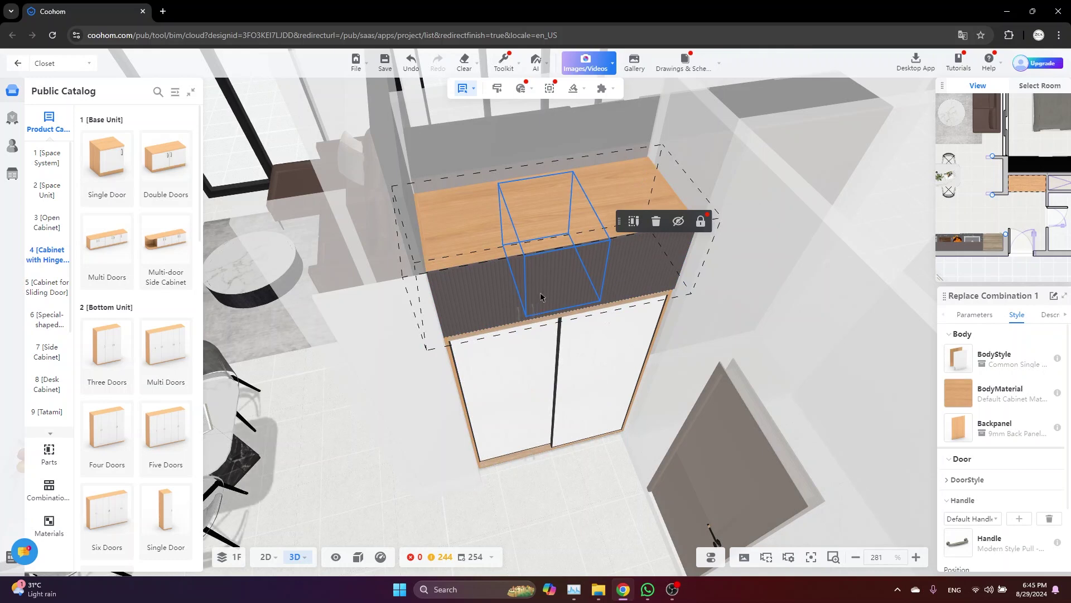
click(540, 297)
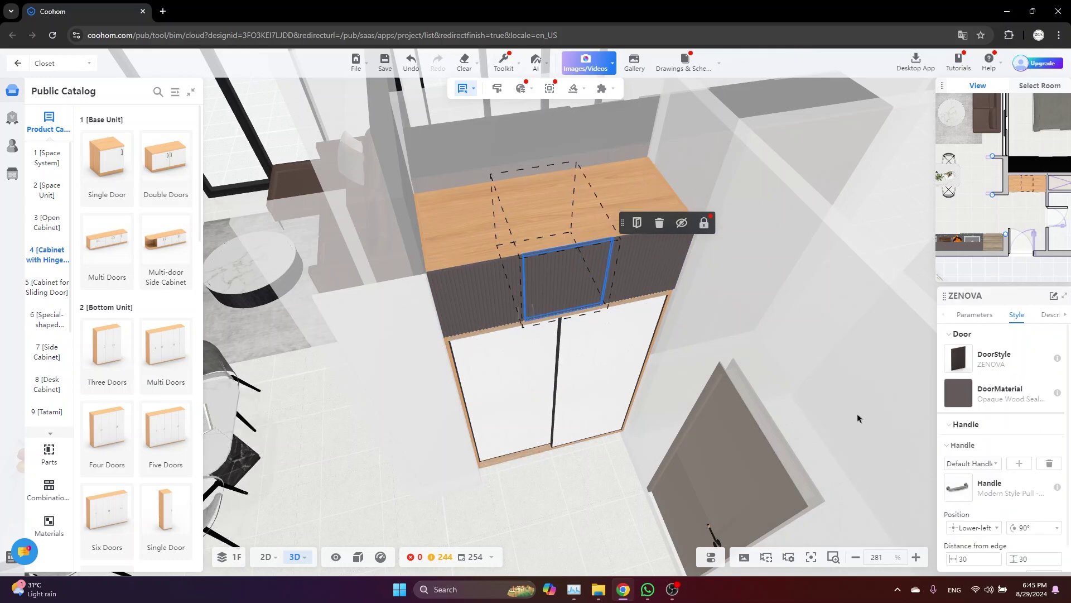
click(500, 302)
click(500, 302)
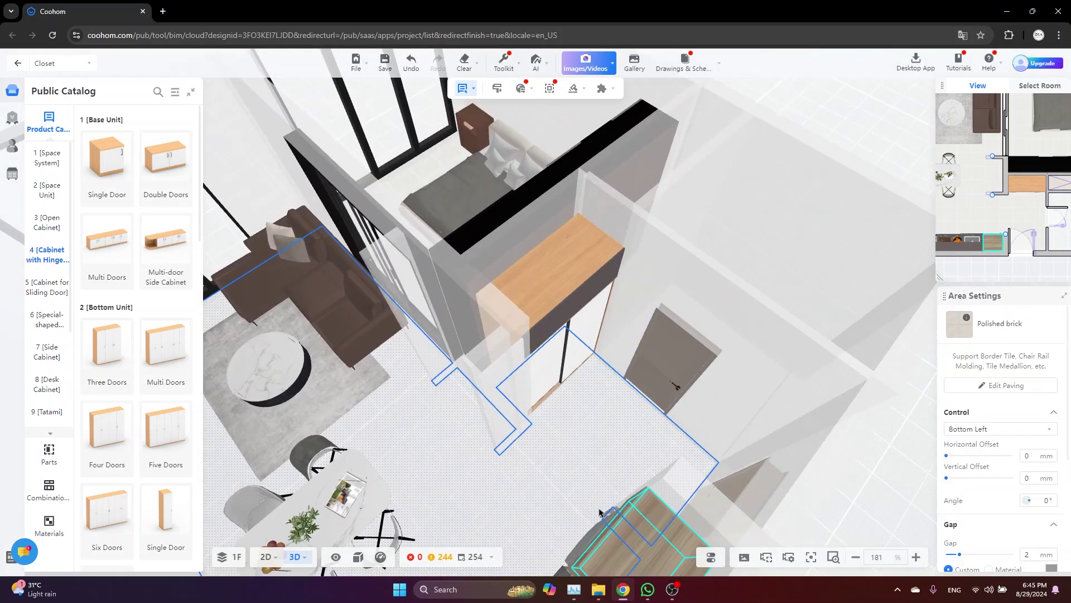
Sample the kitchen cabinet's wood material with the Material brush and apply it to the entrance wardrobe's cabinet bodies.
drag(573, 472, 574, 439)
click(616, 475)
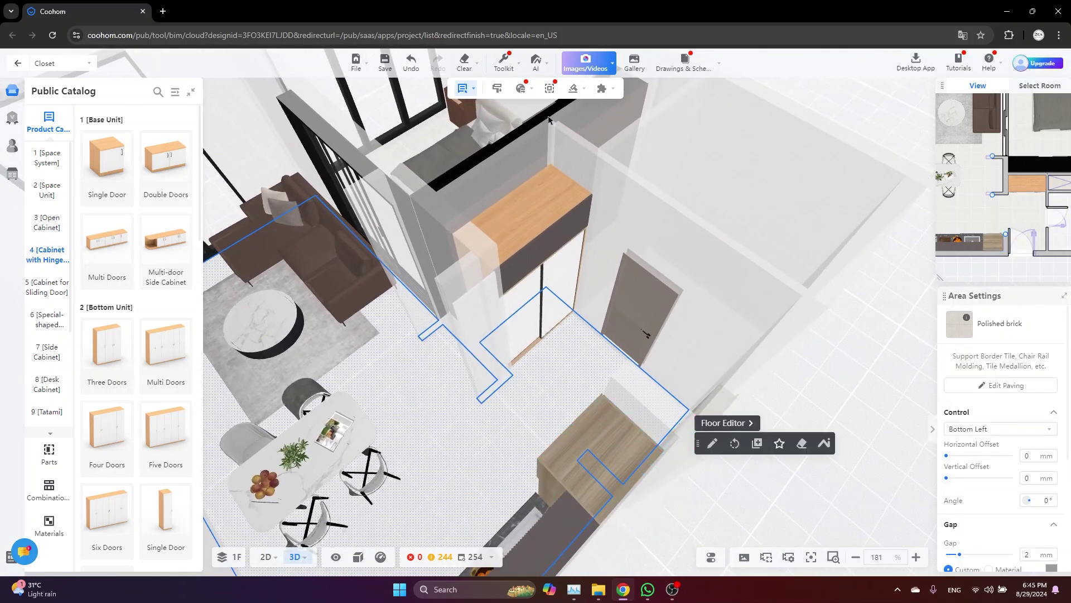
click(505, 63)
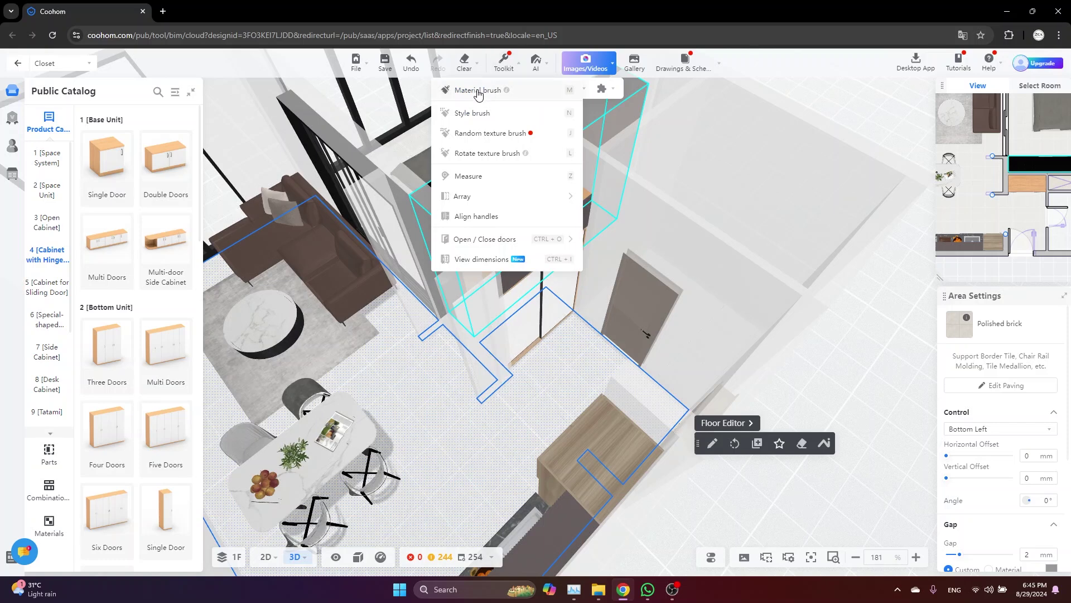
click(478, 92)
click(586, 427)
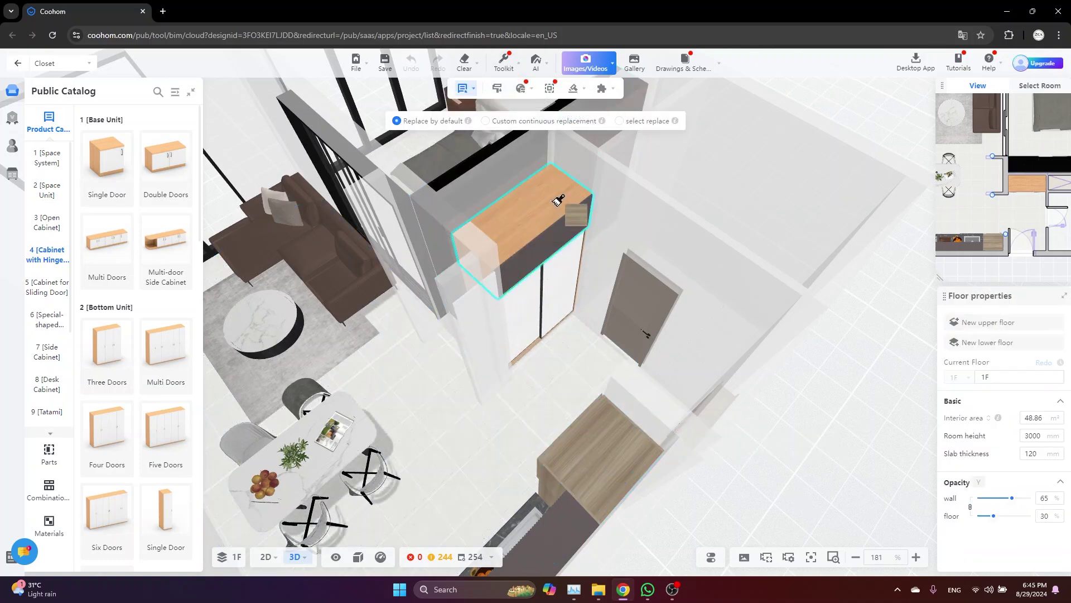
scroll(558, 203, up, 4)
scroll(547, 321, up, 6)
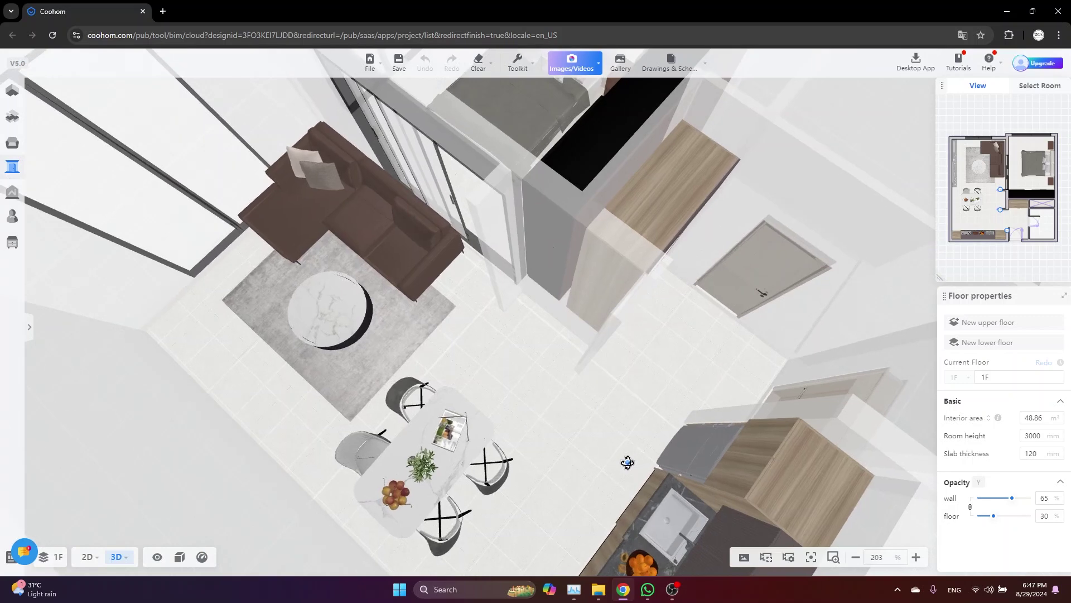
Open the Bookcases category of the Furniture storage models in the Public Library.
drag(651, 461, 636, 424)
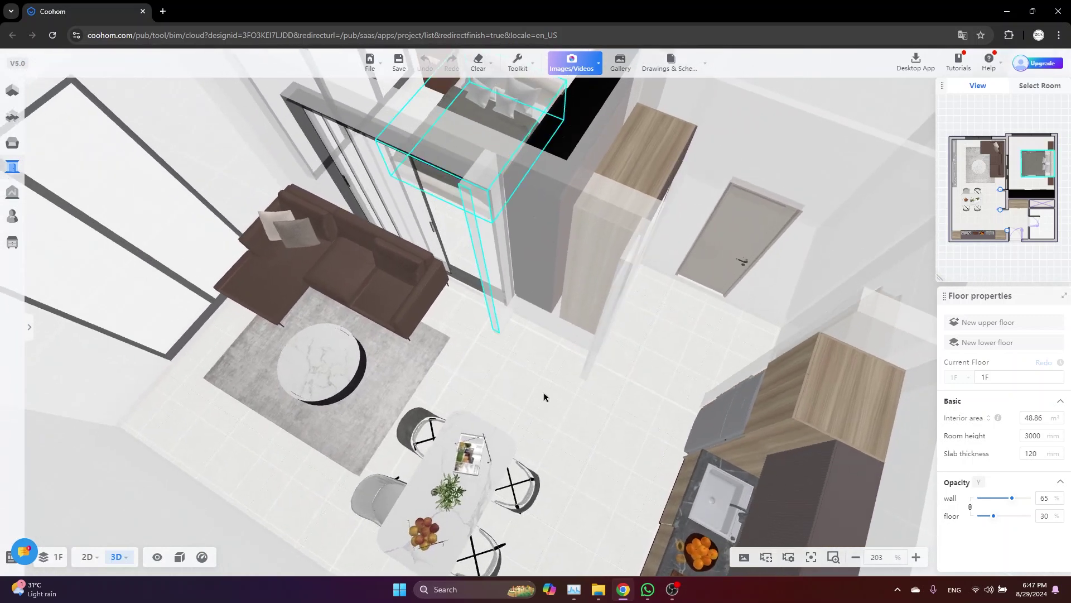
right_drag(555, 356, 694, 352)
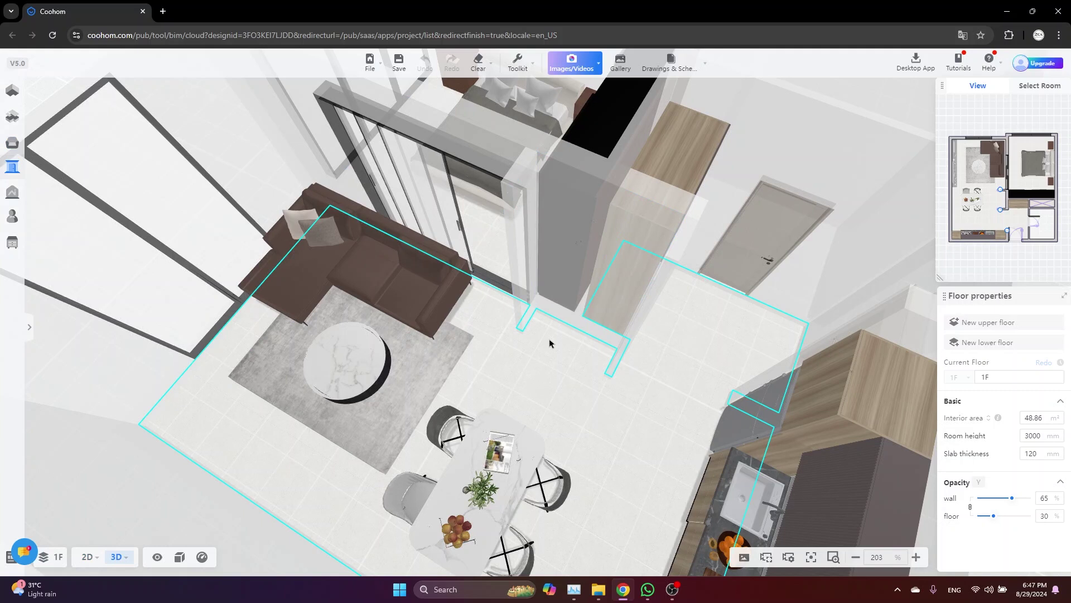
mouse_move(15, 149)
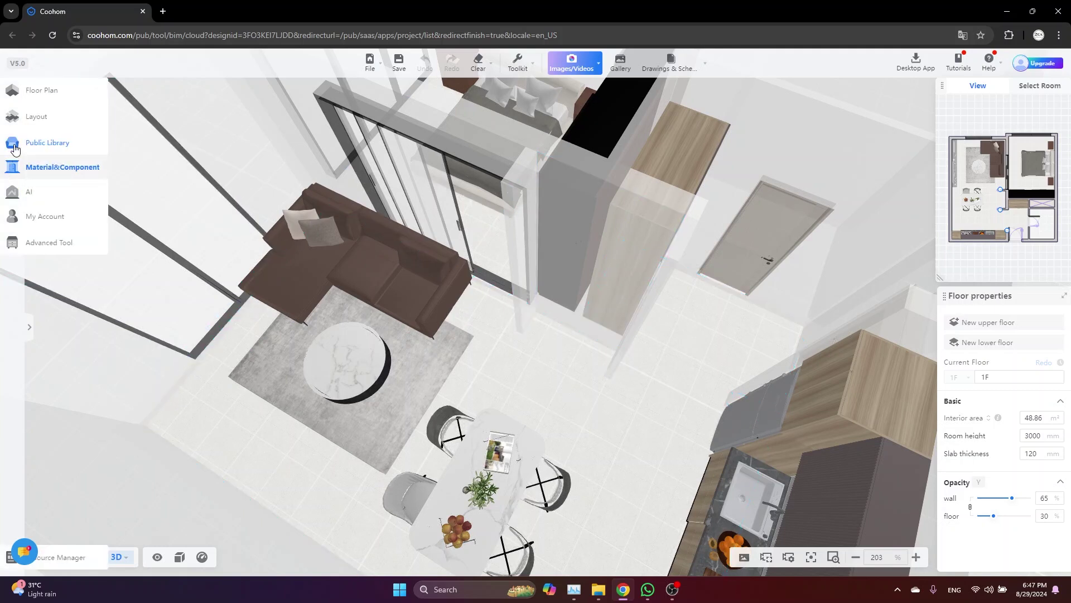
click(62, 147)
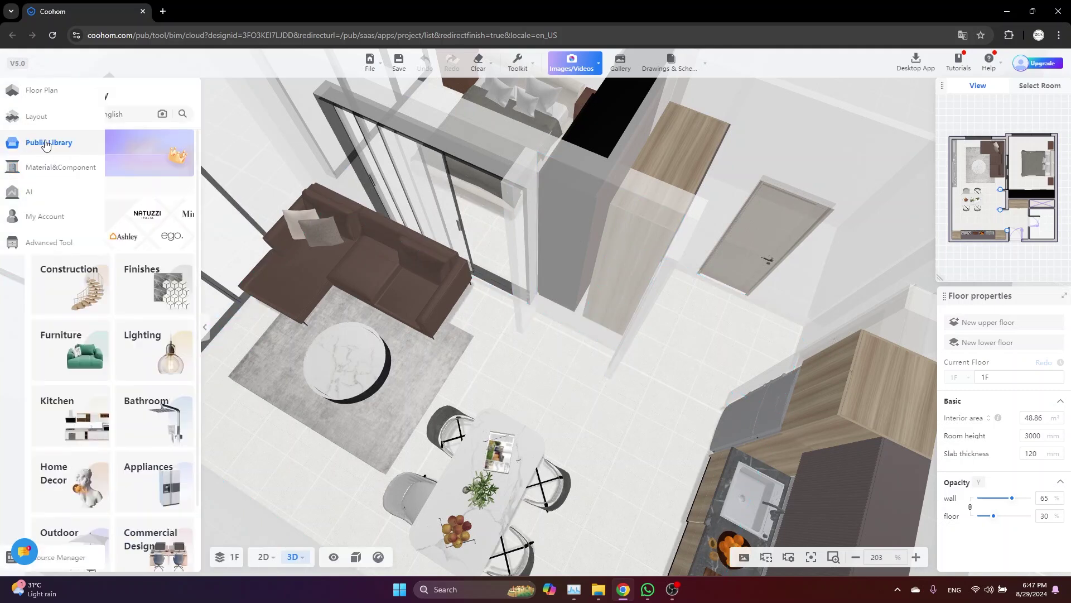
click(68, 326)
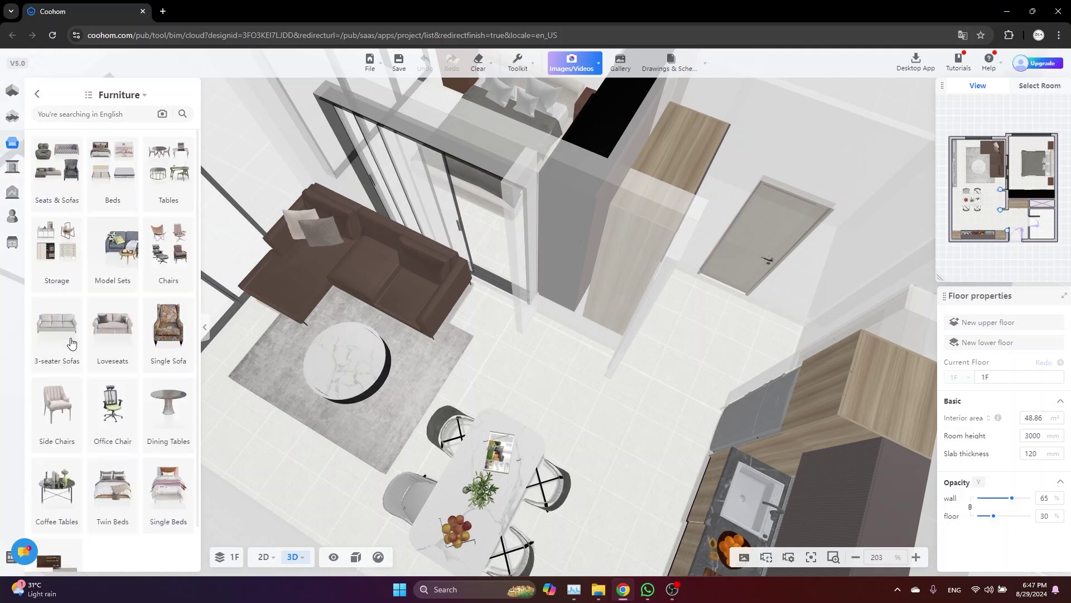
click(54, 287)
click(99, 187)
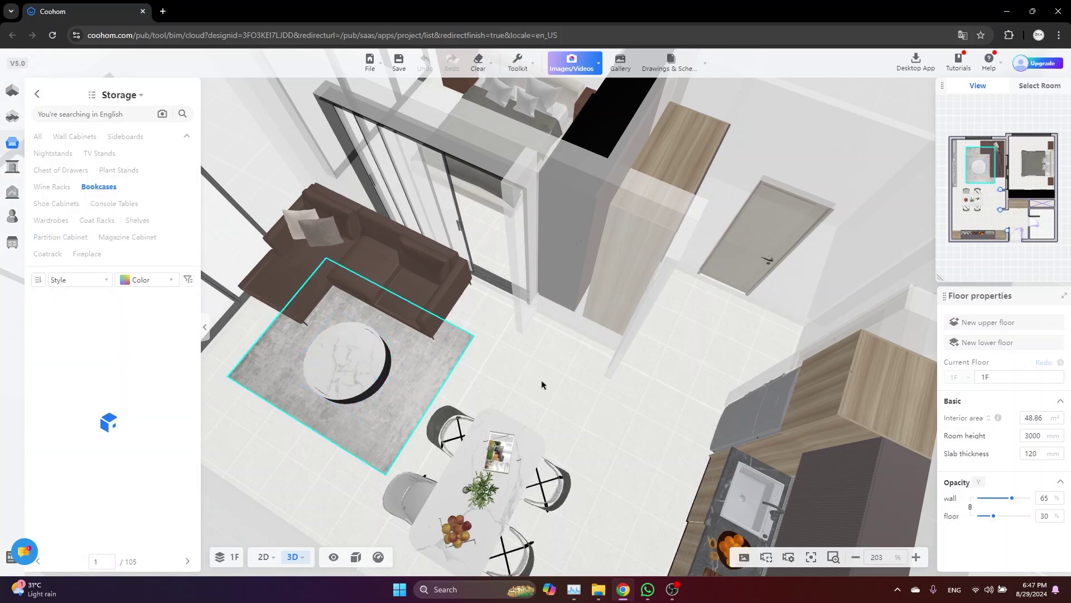
Place the Modern cream style bookcase between the dining table and the wall niche facing it.
scroll(162, 396, down, 10)
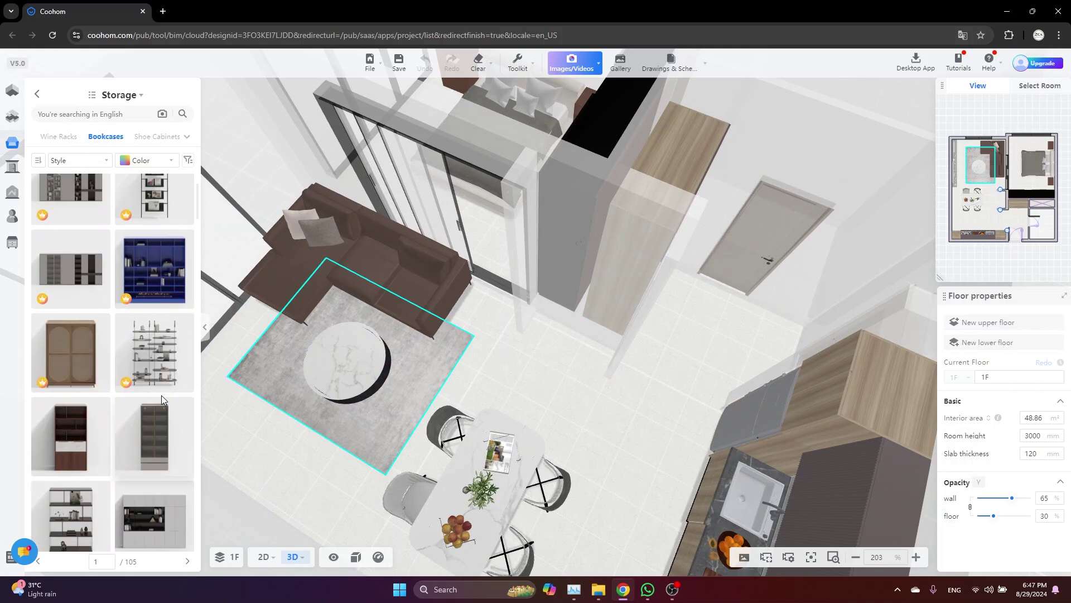
scroll(160, 395, down, 3)
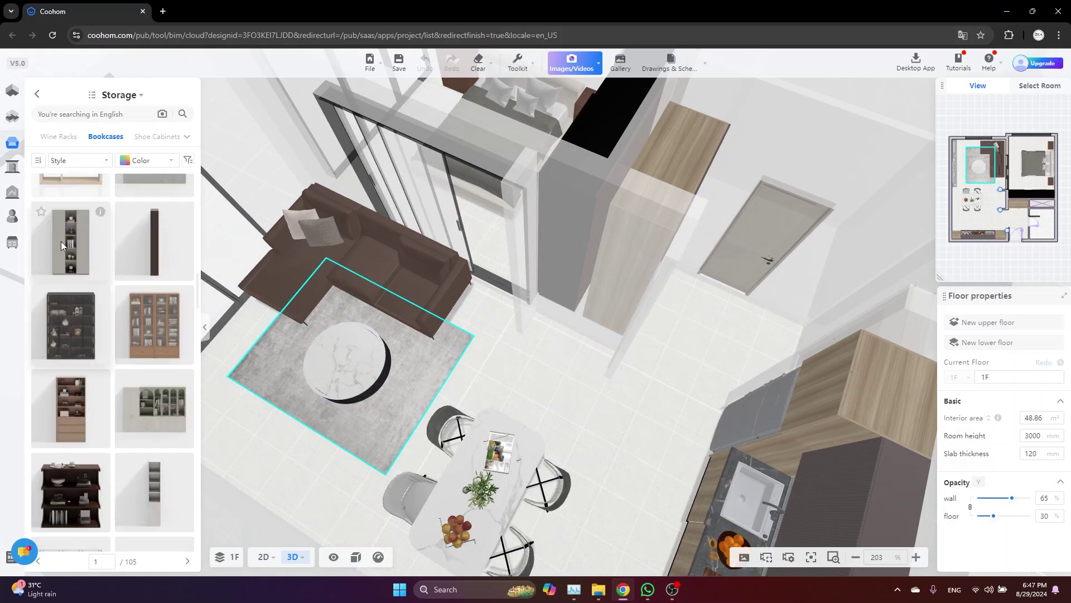
click(63, 242)
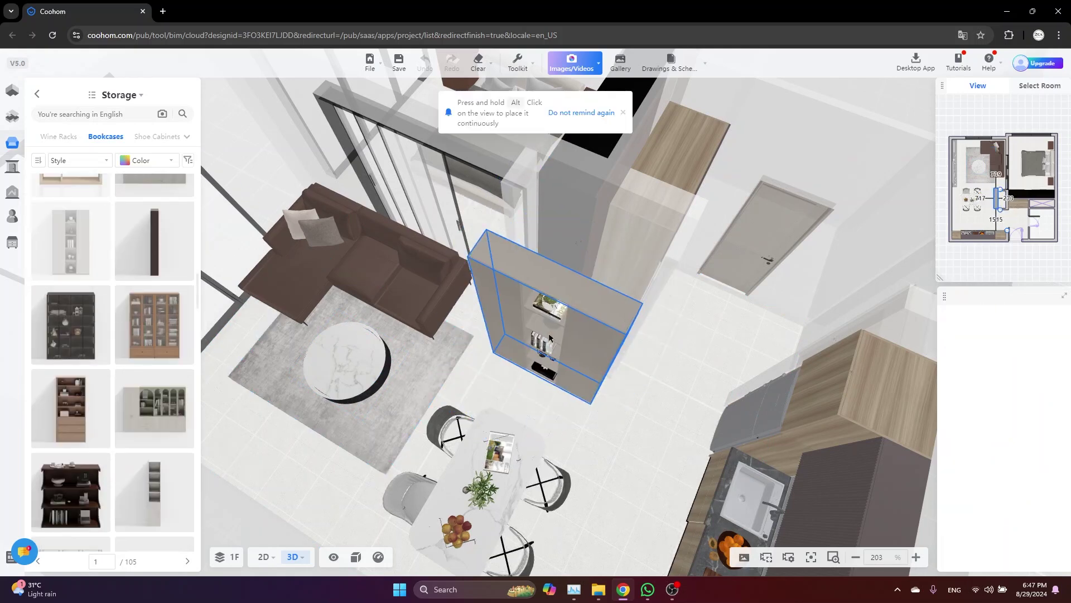
click(550, 338)
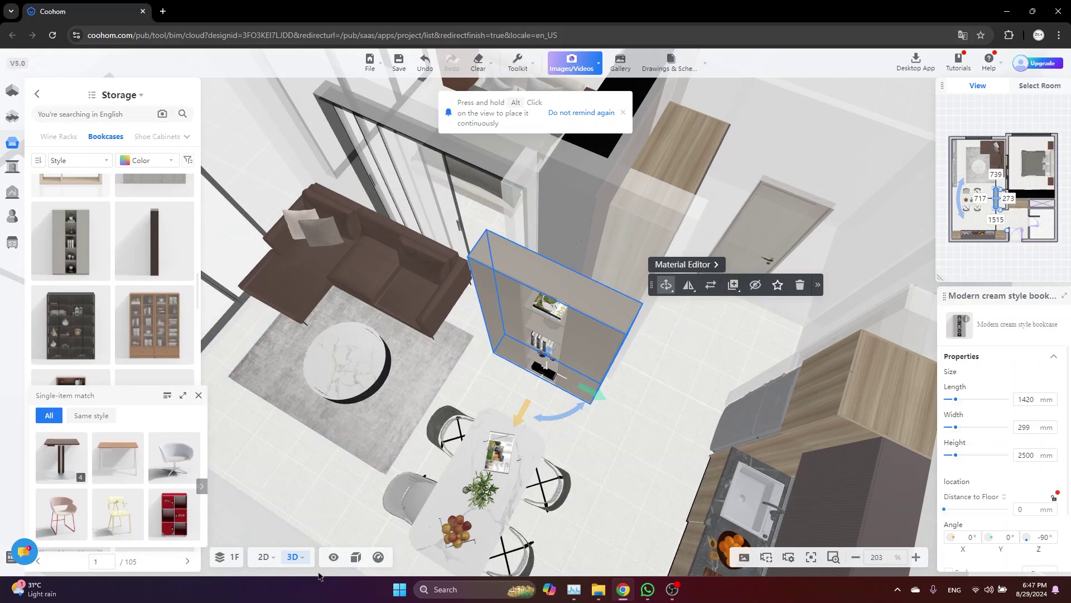
In the 2D floor plan, shorten the bookcase to about 1229 mm to match the niche and move it into the niche.
click(264, 557)
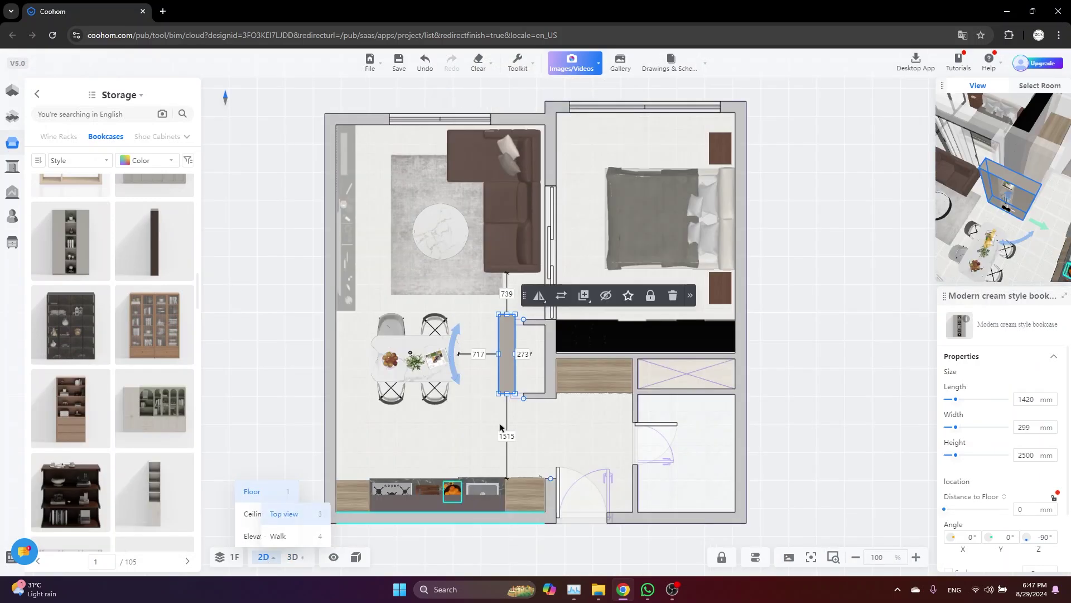
scroll(520, 347, up, 5)
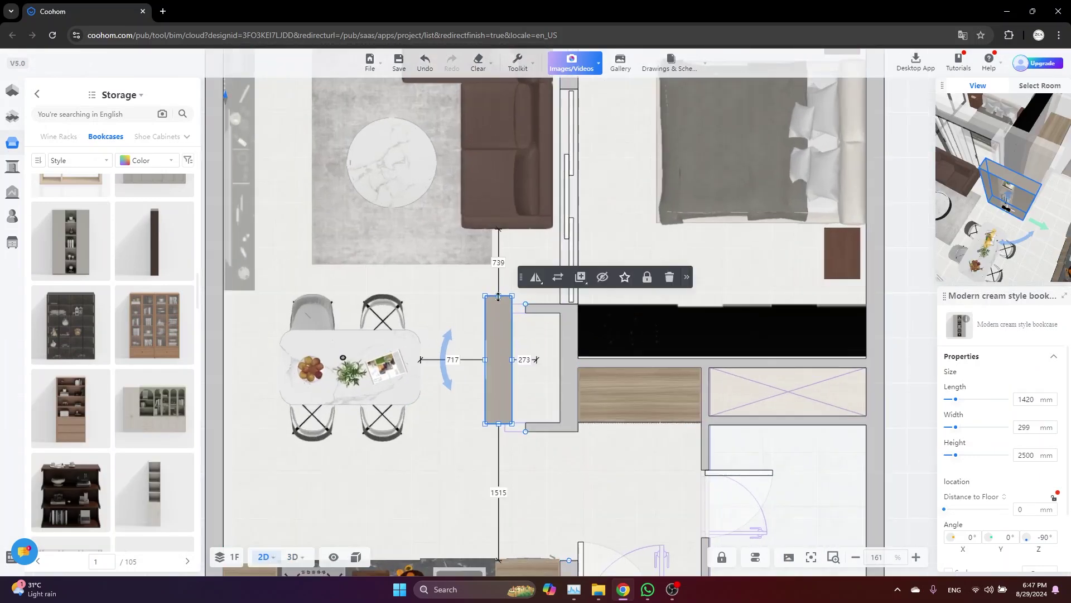
drag(498, 317, 553, 337)
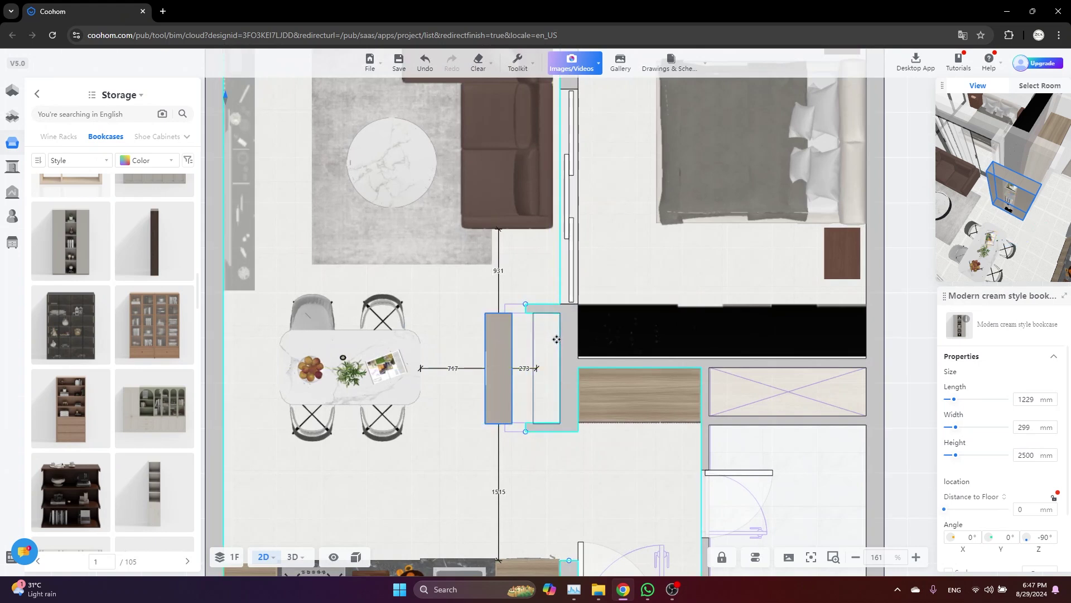
scroll(563, 404, up, 3)
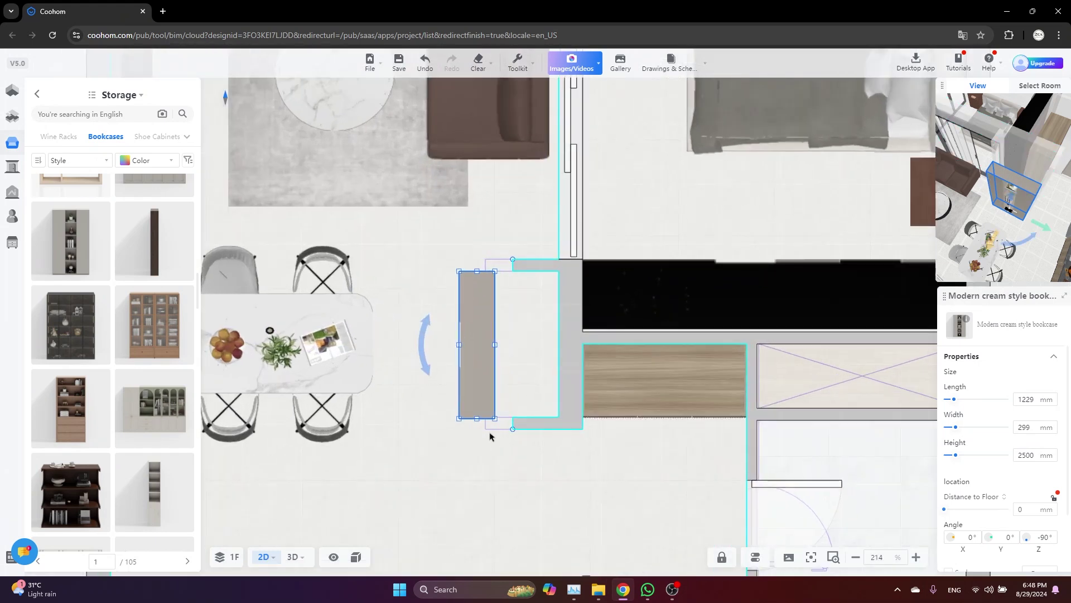
drag(475, 418, 481, 416)
drag(480, 307, 580, 320)
Shorten both side walls of the niche to line up with the bookcase's front, making the wall nearer the entrance about 410 mm long.
scroll(572, 442, up, 3)
click(474, 407)
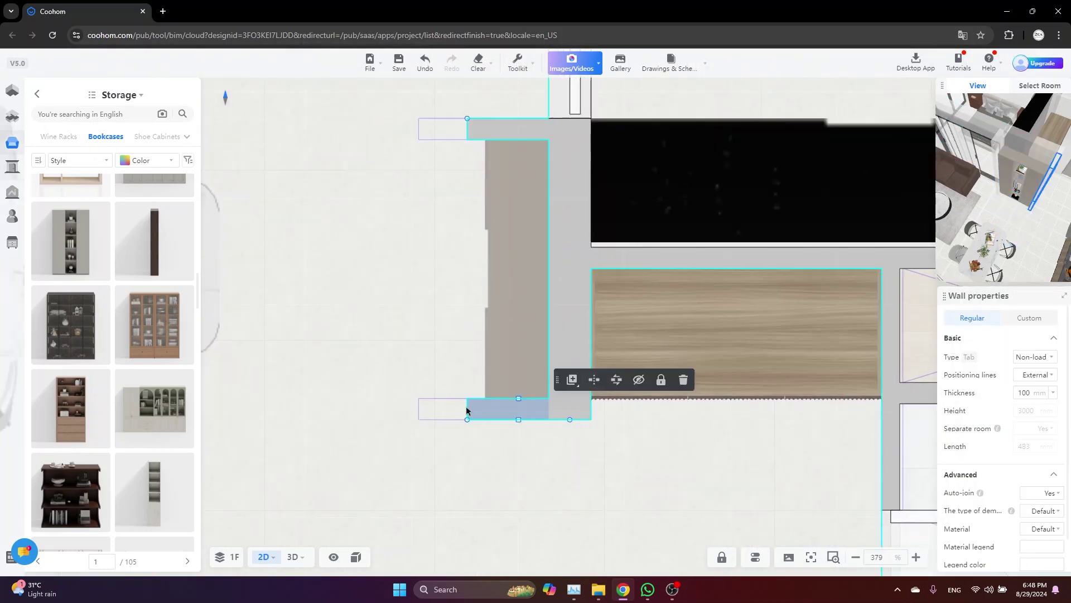
drag(470, 423, 484, 418)
scroll(486, 417, down, 1)
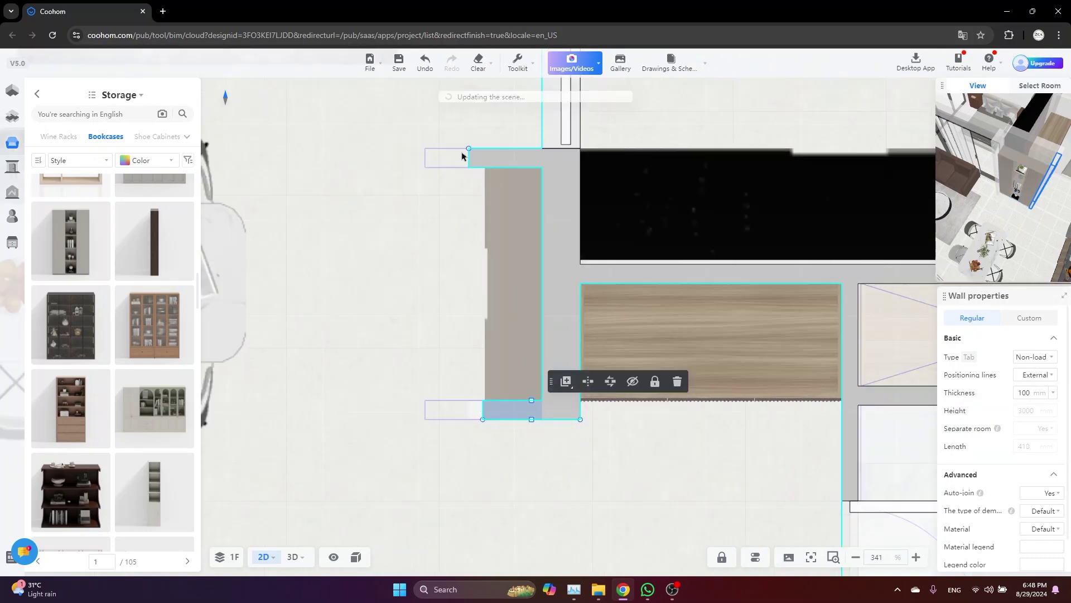
drag(468, 156, 483, 157)
mouse_move(565, 381)
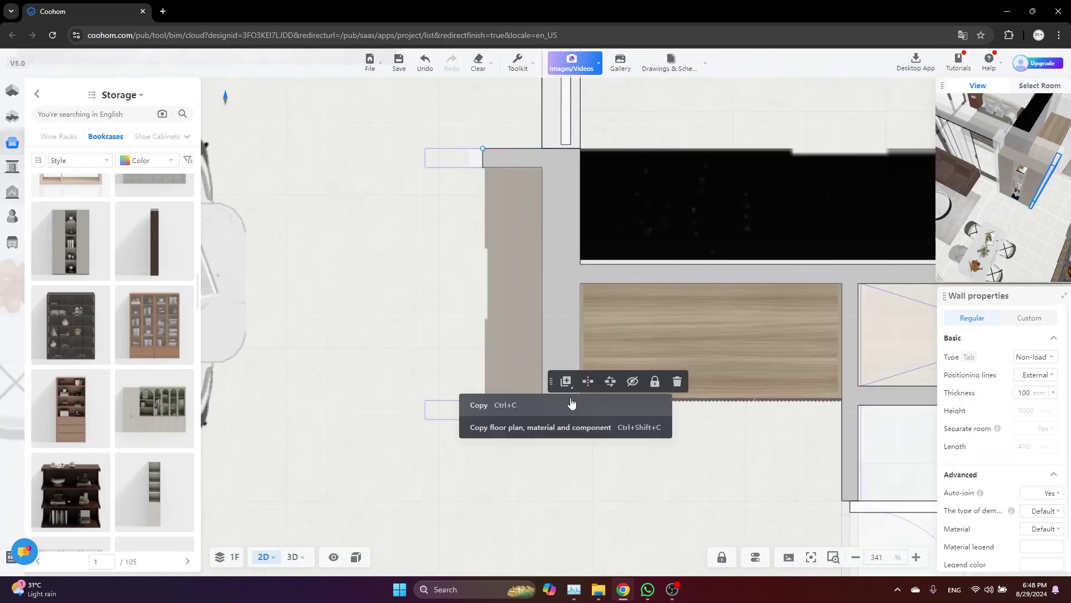
click(579, 471)
scroll(579, 470, down, 5)
Inspect the bookcase's fit in the niche and the surrounding dining area in 3D, and return to the 2D floor plan.
click(582, 324)
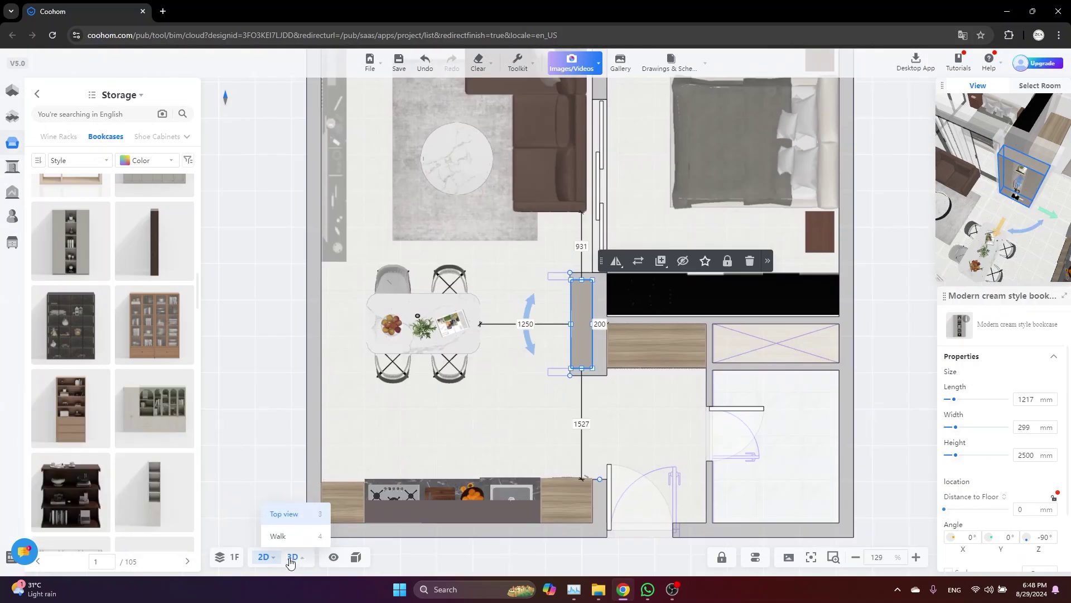
click(291, 557)
drag(579, 469, 553, 466)
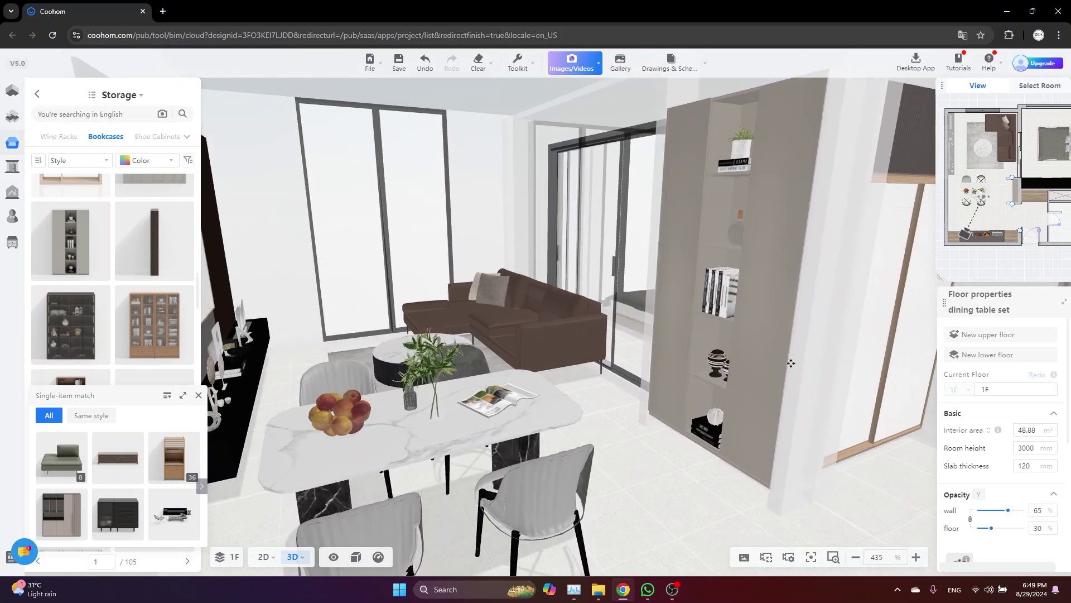
click(698, 394)
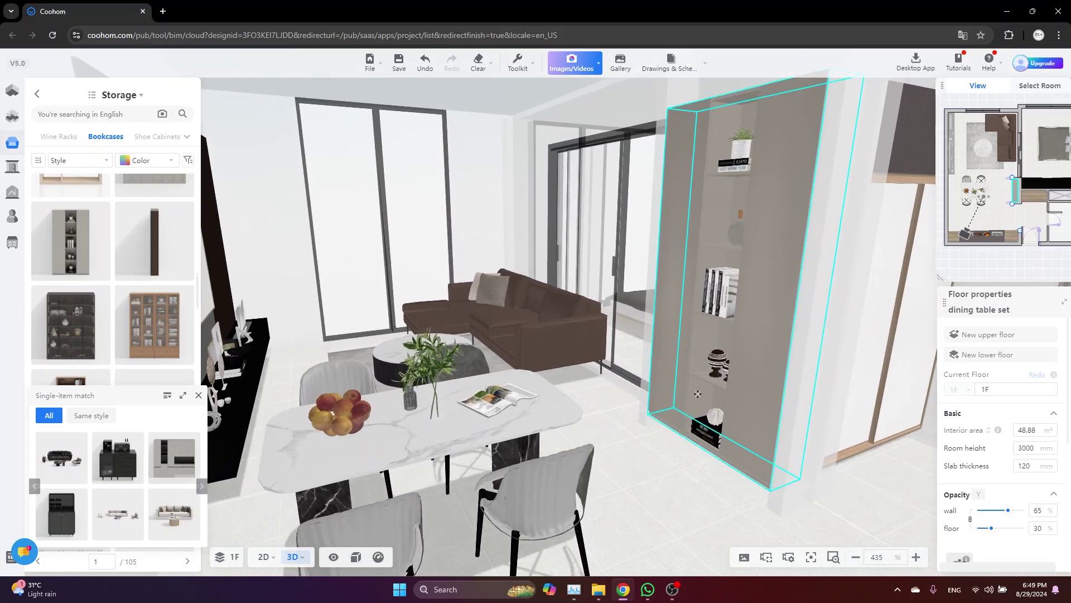
click(616, 434)
drag(614, 435, 403, 432)
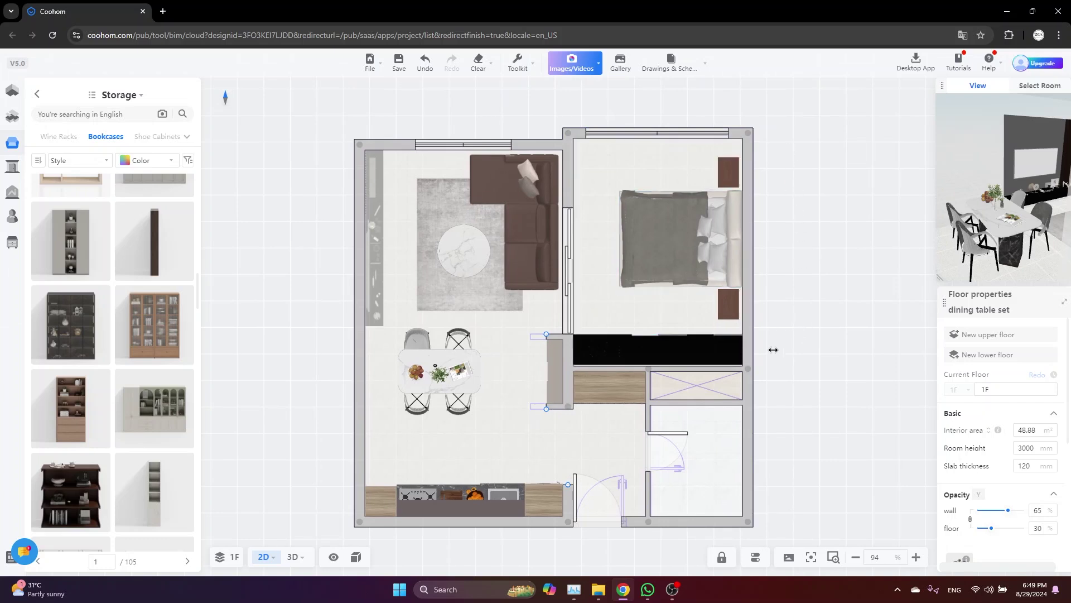
drag(791, 291, 777, 271)
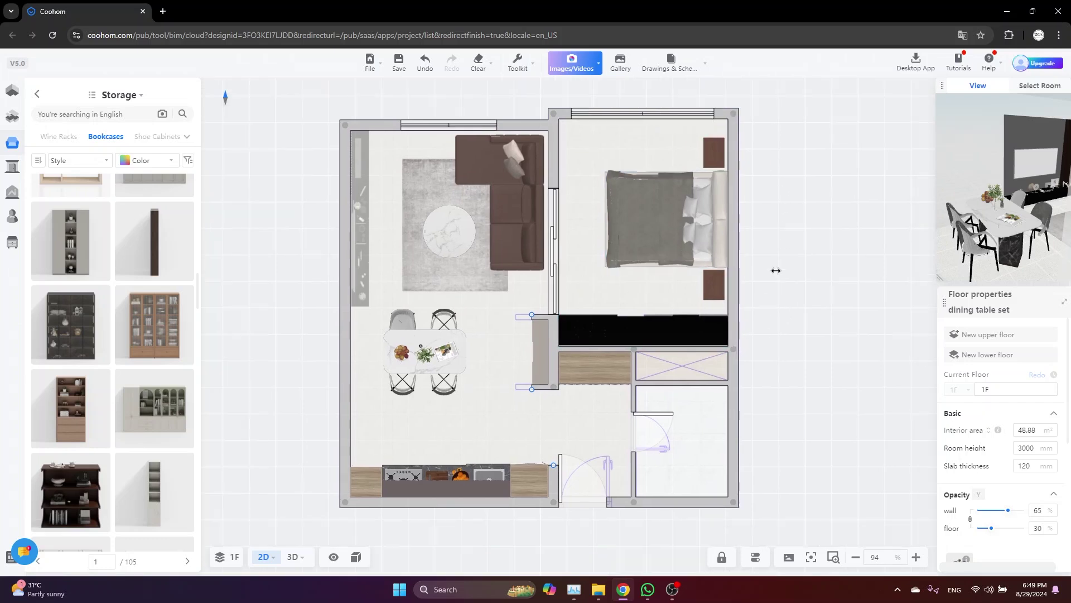